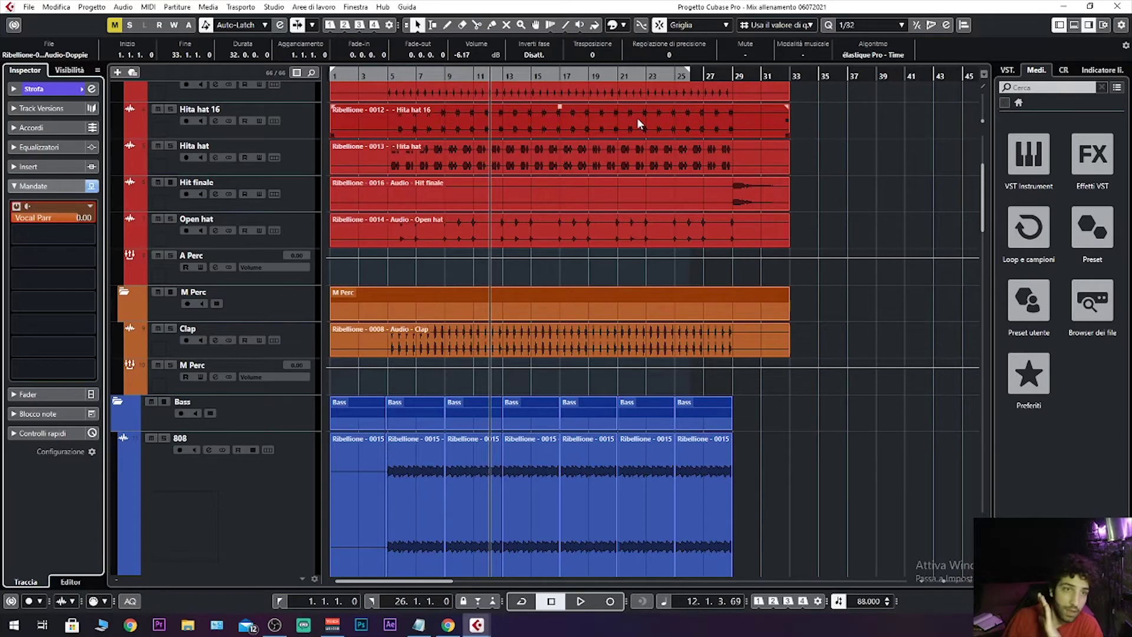
- Solo the A Perc group channel and play a short passage to hear only the hi-hats
{"action": "scroll", "coordinate": [636, 118], "scroll_direction": "up", "scroll_amount": 5}
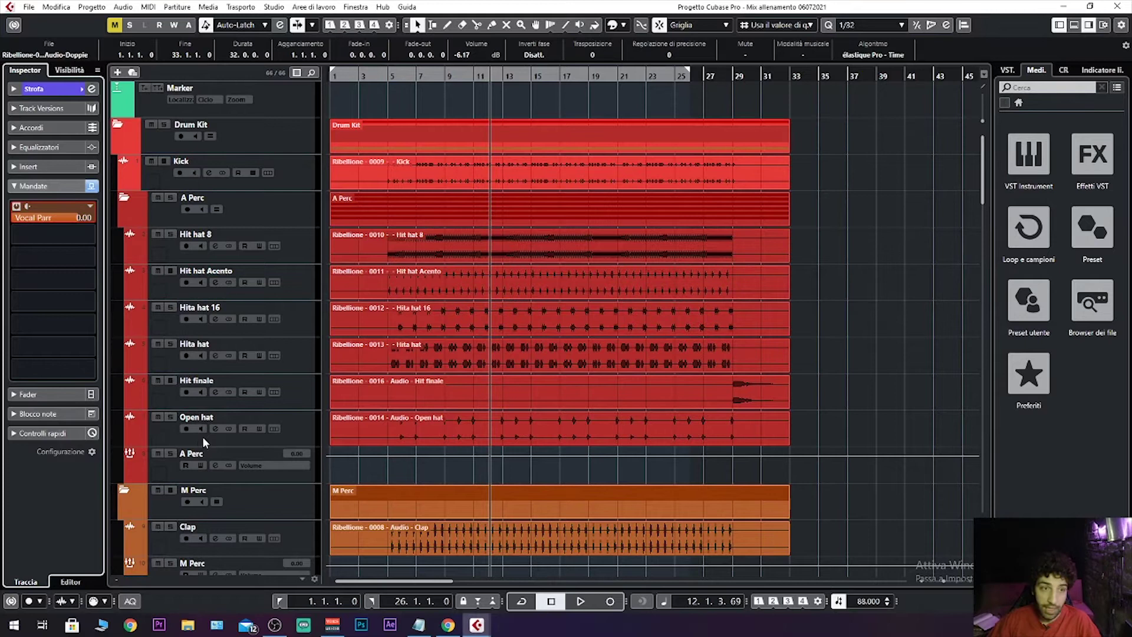
{"action": "left_click", "coordinate": [171, 454]}
{"action": "key", "text": "space"}
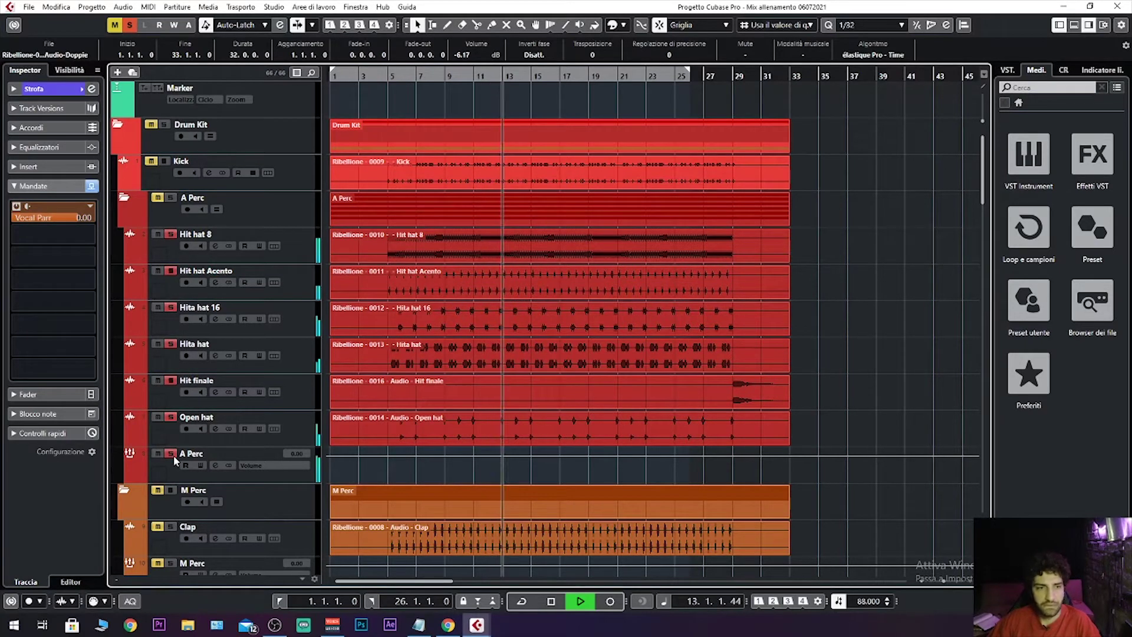
{"action": "key", "text": "space"}
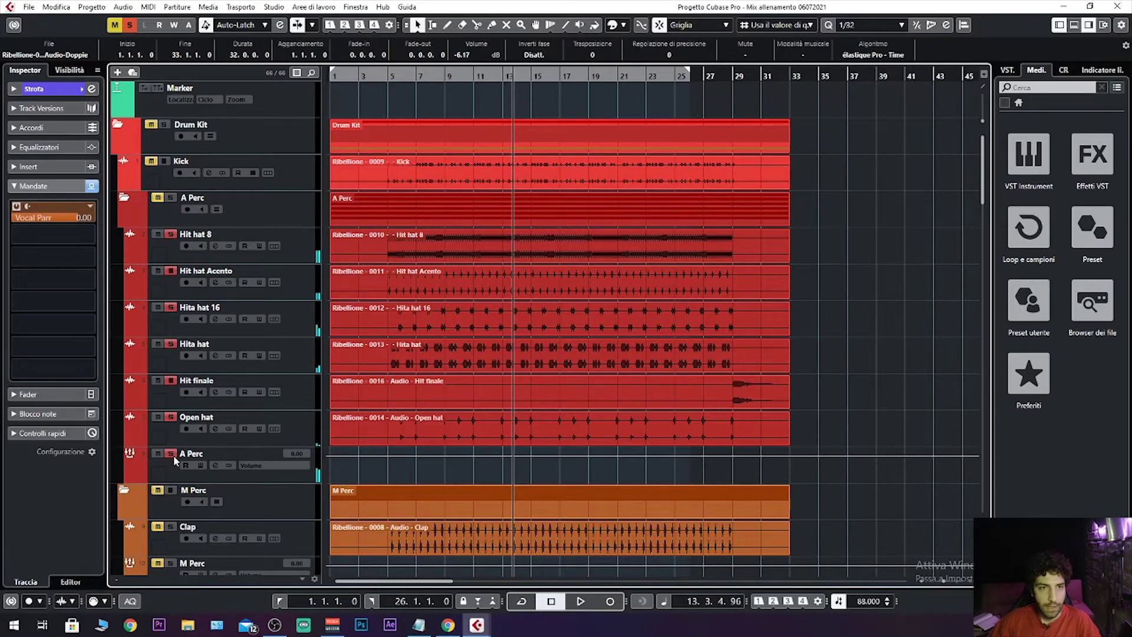
- Examine the insert effects of the Hit hat Acento, Hita hat, Open hat and Hit hat 8 tracks
{"action": "left_click", "coordinate": [303, 280]}
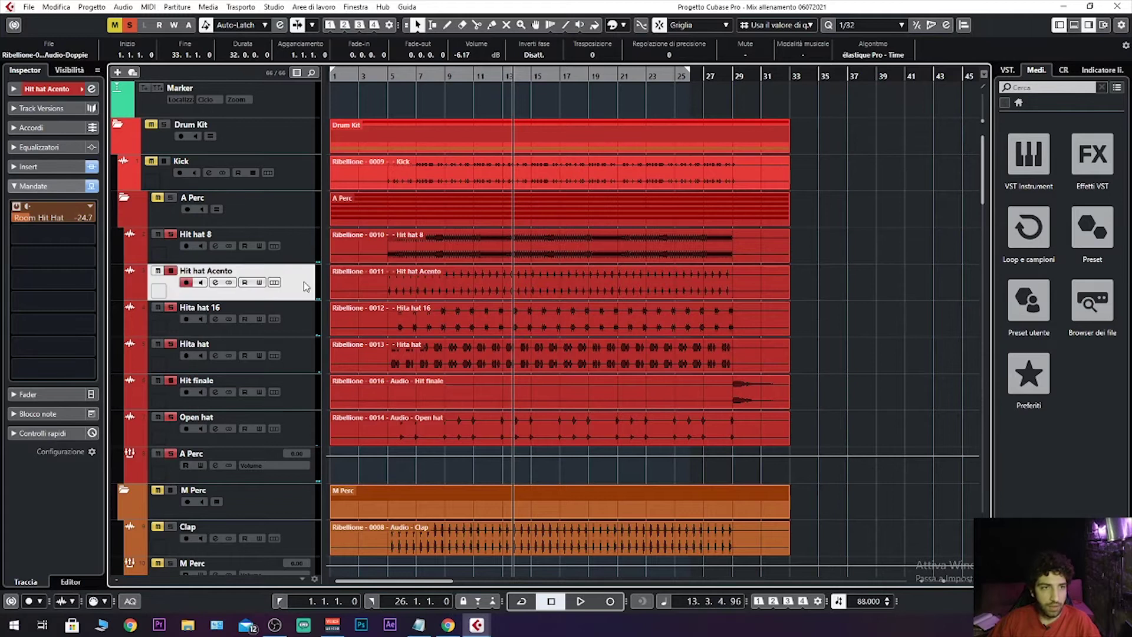
{"action": "left_click", "coordinate": [50, 168]}
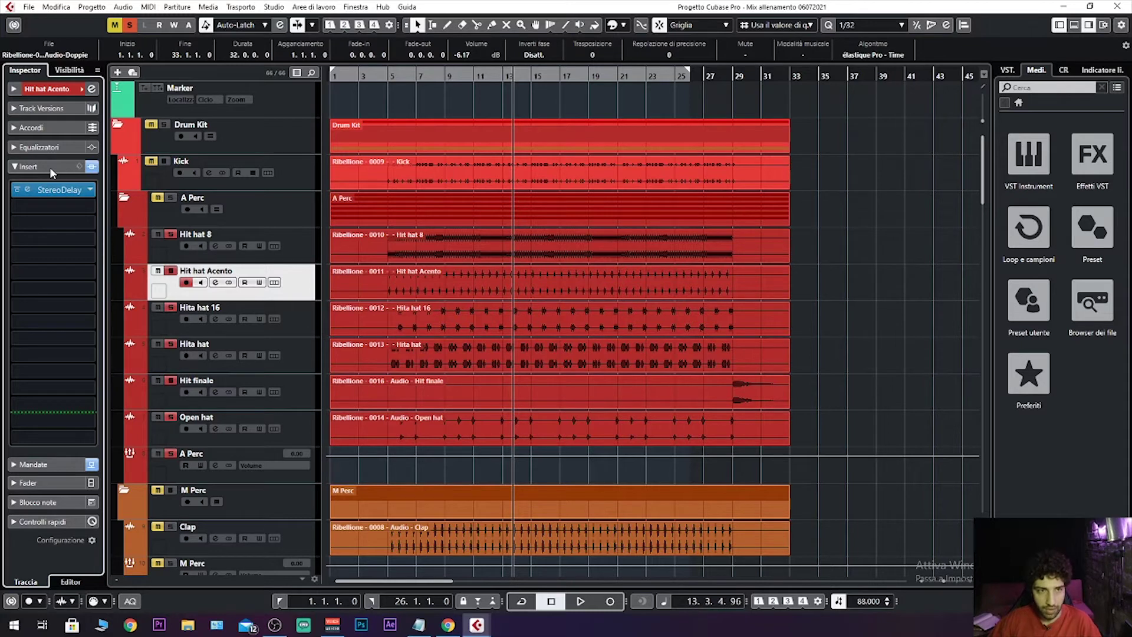
{"action": "left_click", "coordinate": [614, 304]}
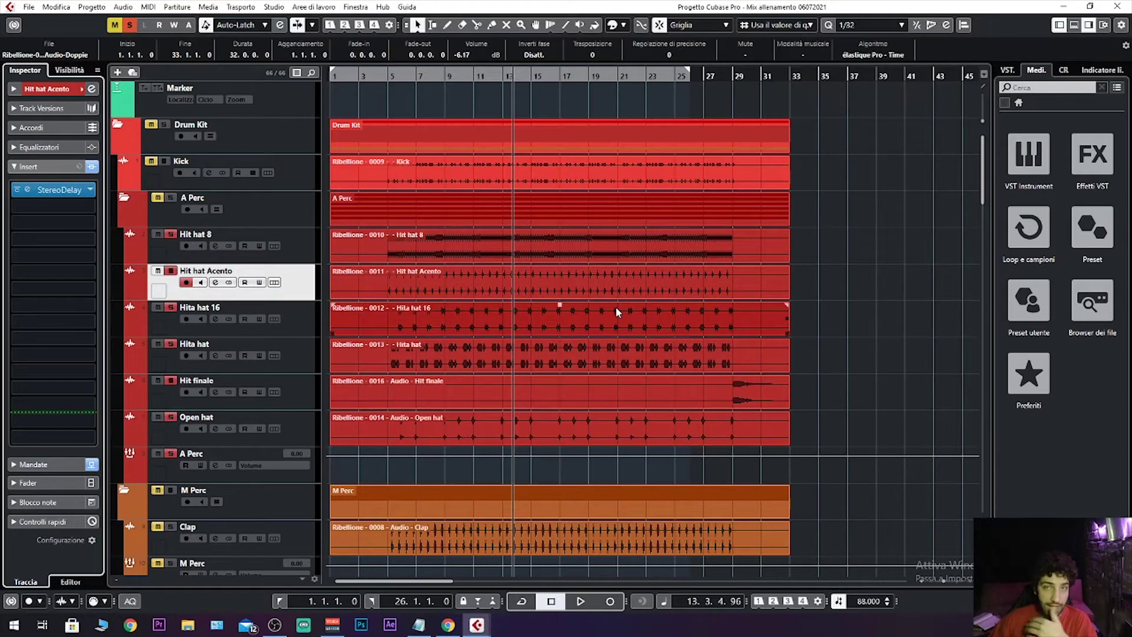
{"action": "left_click", "coordinate": [331, 273]}
{"action": "left_click", "coordinate": [265, 264]}
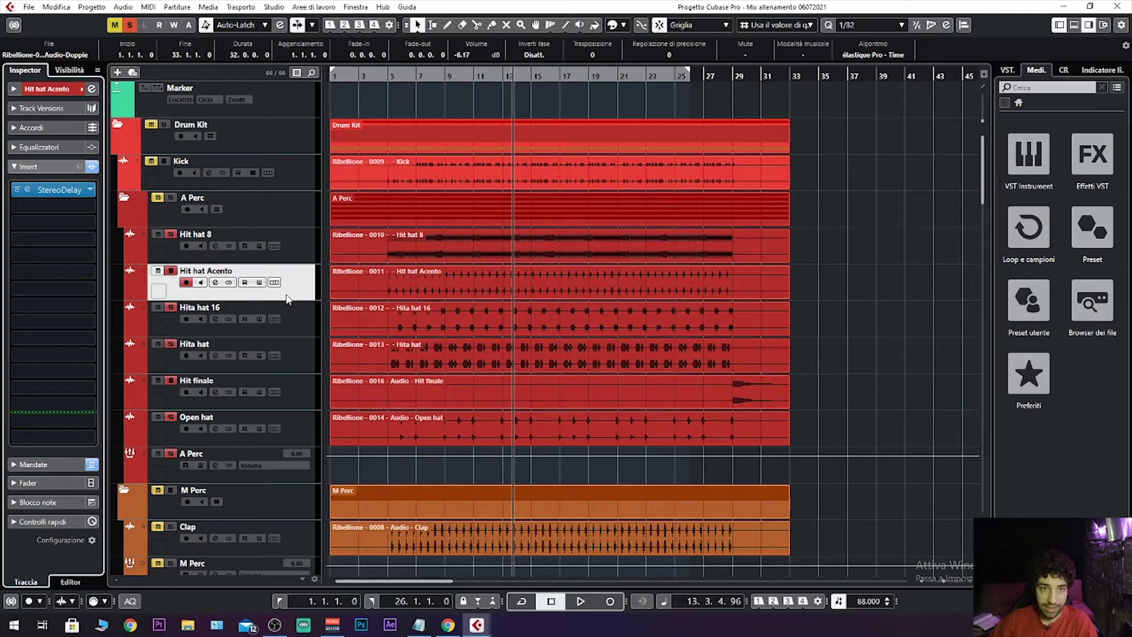
{"action": "left_click", "coordinate": [292, 360]}
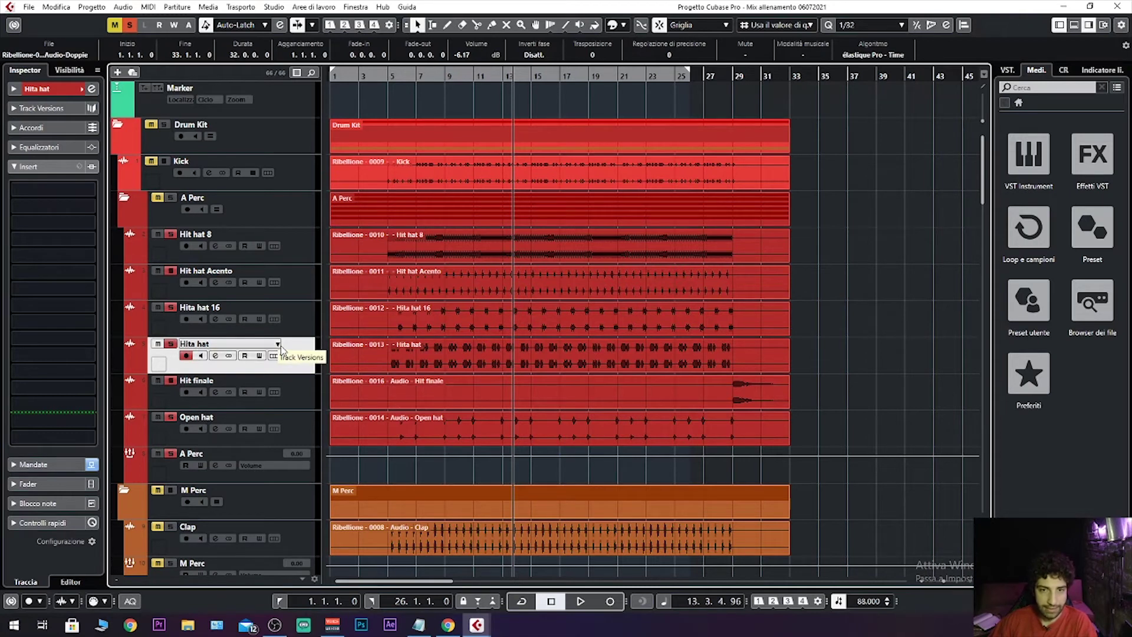
{"action": "left_click", "coordinate": [293, 434]}
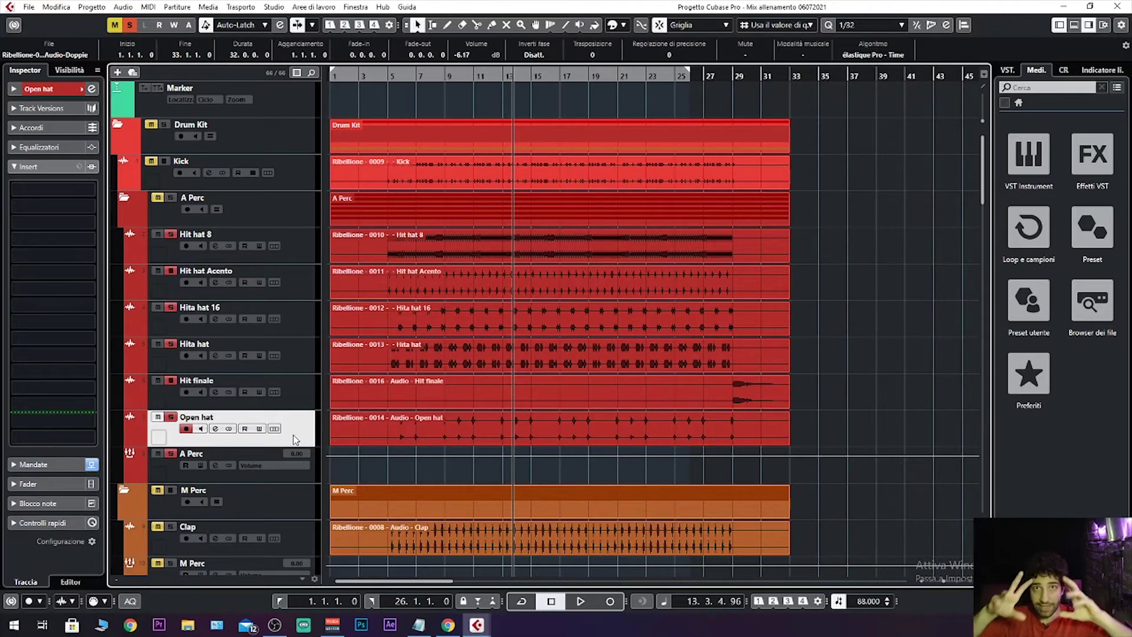
{"action": "left_click", "coordinate": [303, 242]}
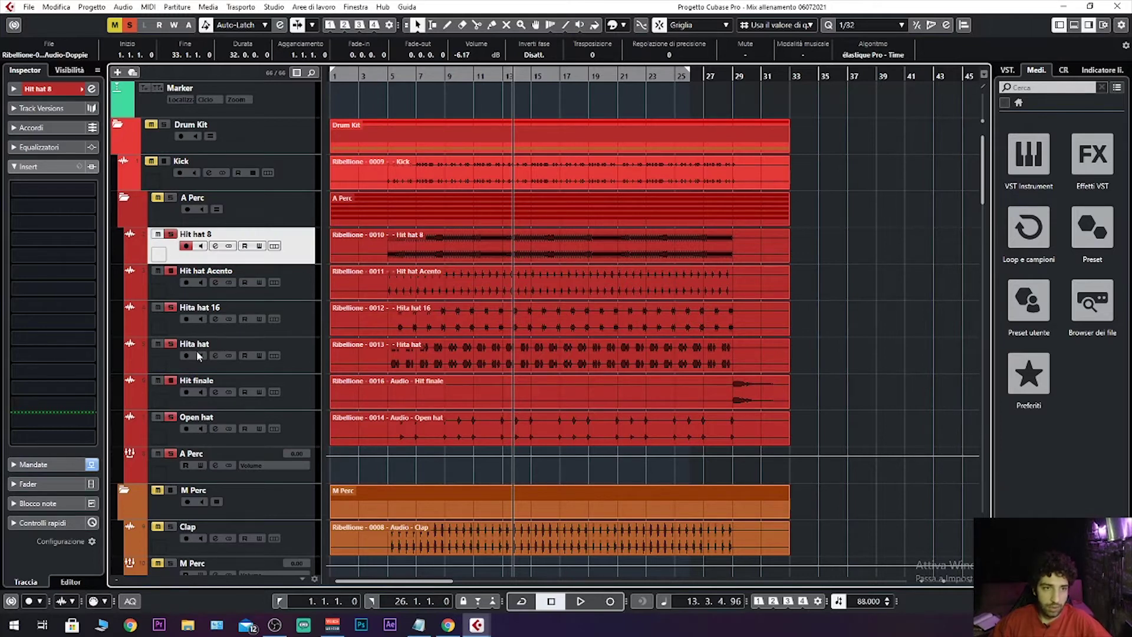
- Play the soloed hi-hats briefly, then move the playhead to bar 5
{"action": "key", "text": "space"}
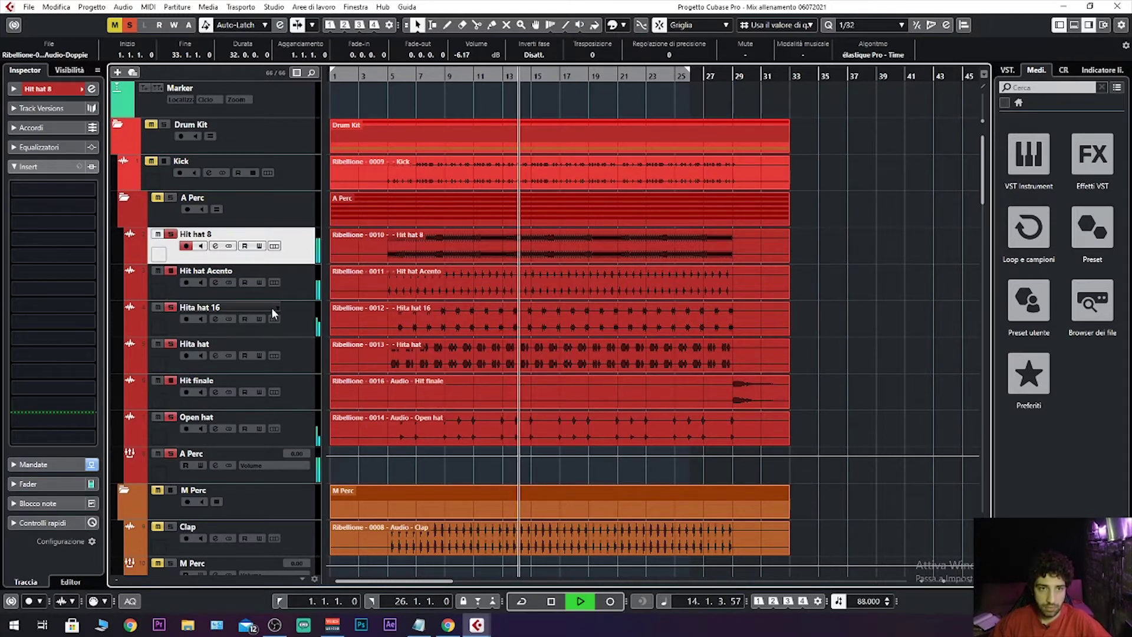
{"action": "key", "text": "space"}
{"action": "left_click", "coordinate": [389, 80]}
{"action": "scroll", "coordinate": [390, 79], "scroll_direction": "up", "scroll_amount": 2}
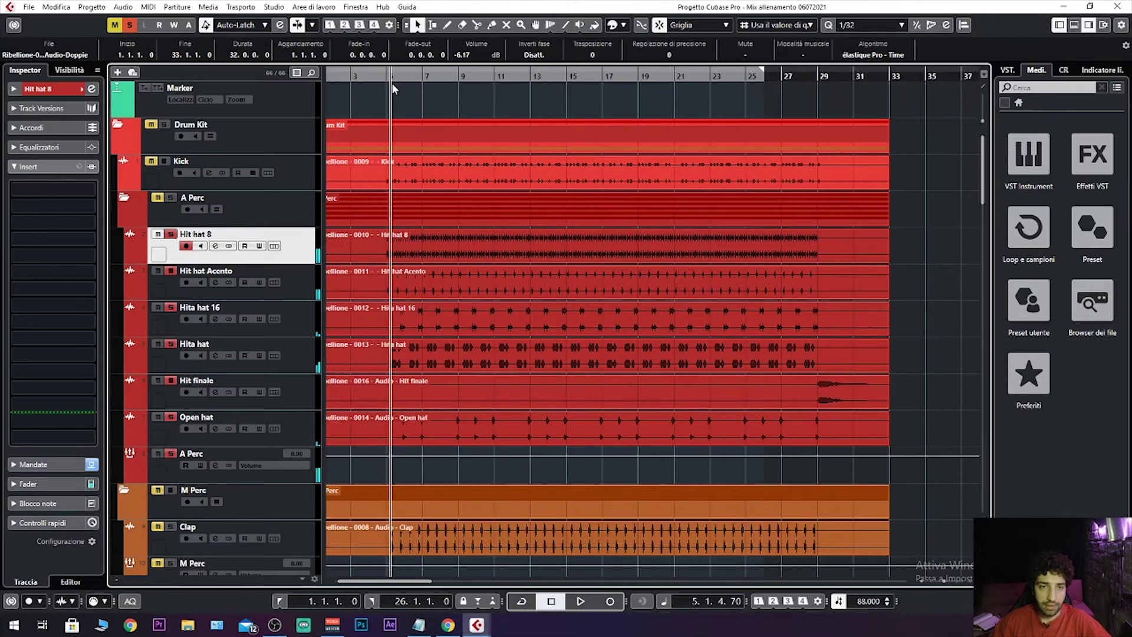
- Unsolo the A Perc group and play the full mix from bar 5
{"action": "left_click", "coordinate": [169, 452]}
{"action": "left_click", "coordinate": [412, 372]}
{"action": "key", "text": "space"}
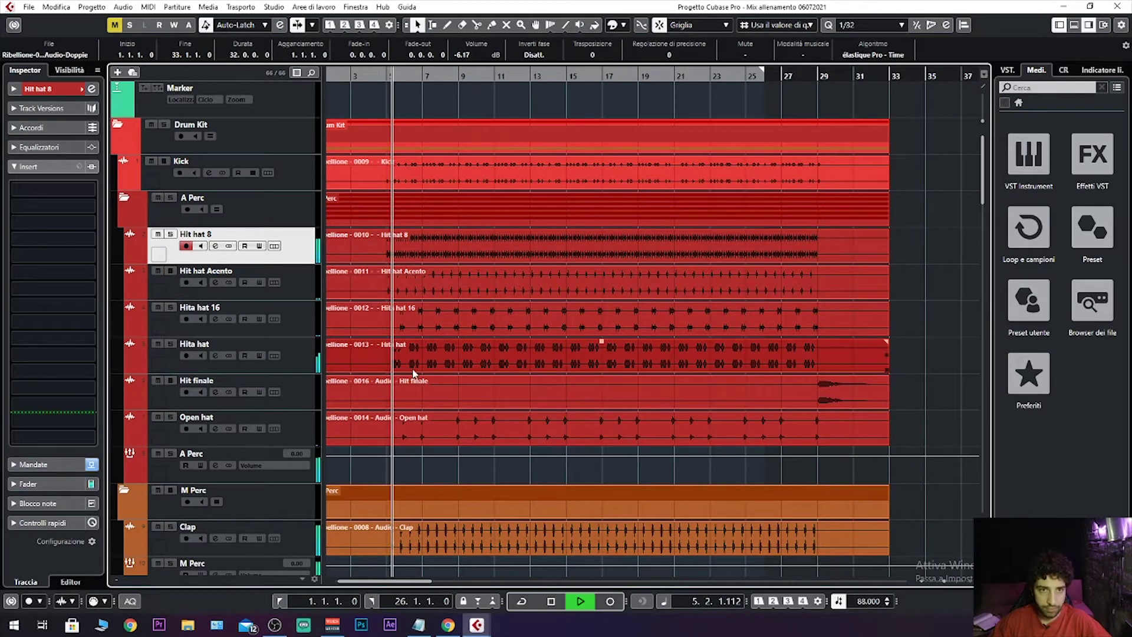
{"action": "key", "text": "space"}
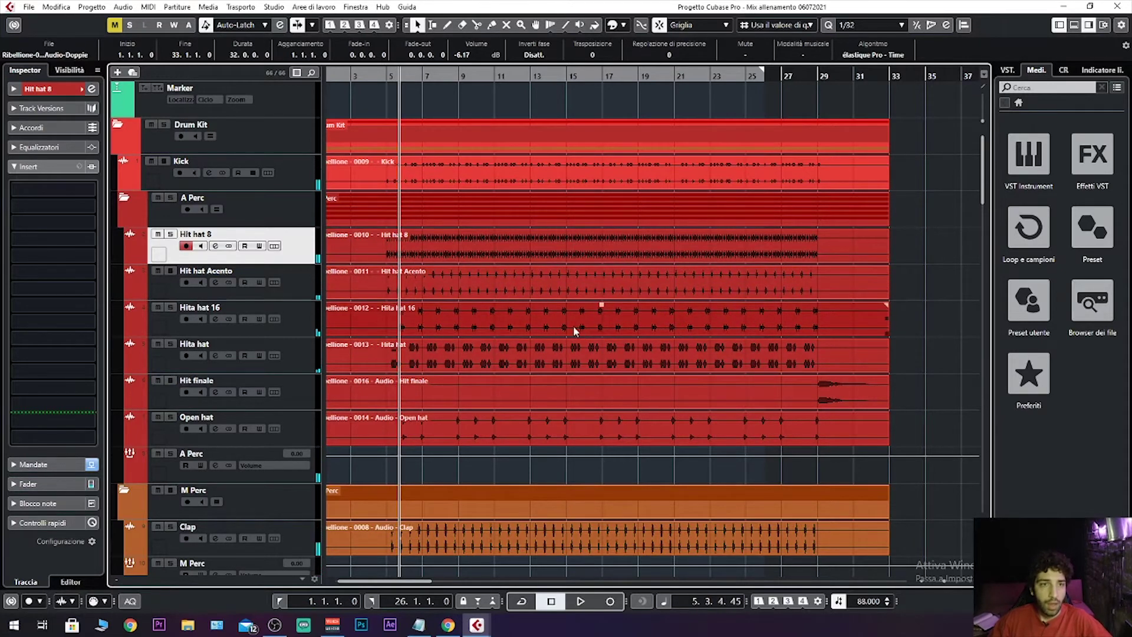
- Compare the volume and pan settings of the Hita hat 16 and Hita hat tracks
{"action": "scroll", "coordinate": [534, 353], "scroll_direction": "down", "scroll_amount": 3}
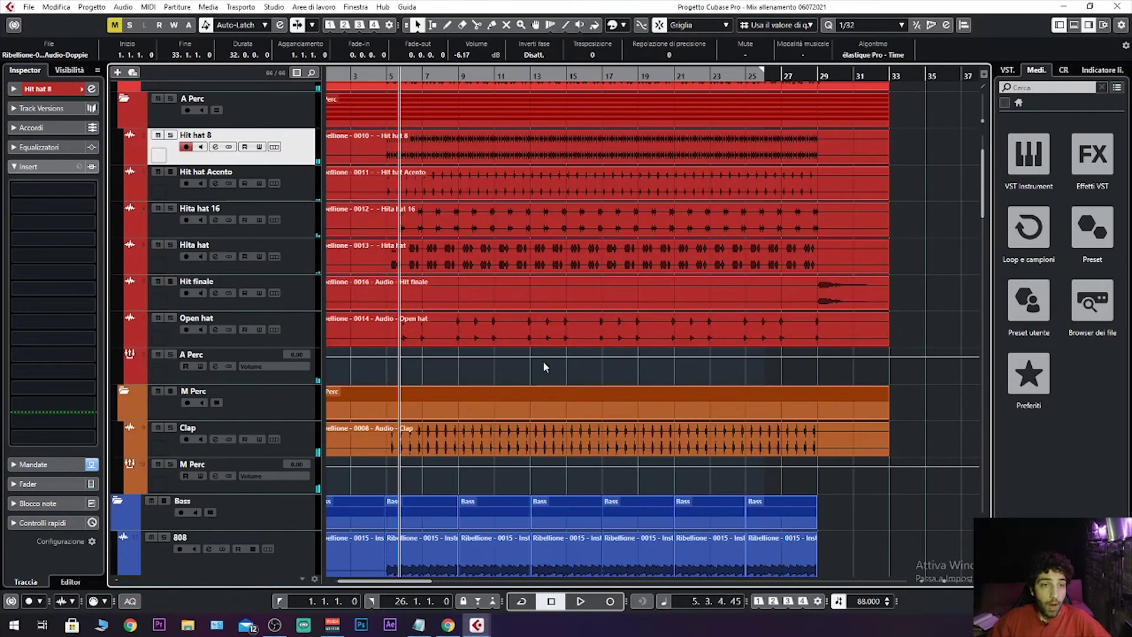
{"action": "left_click", "coordinate": [278, 227]}
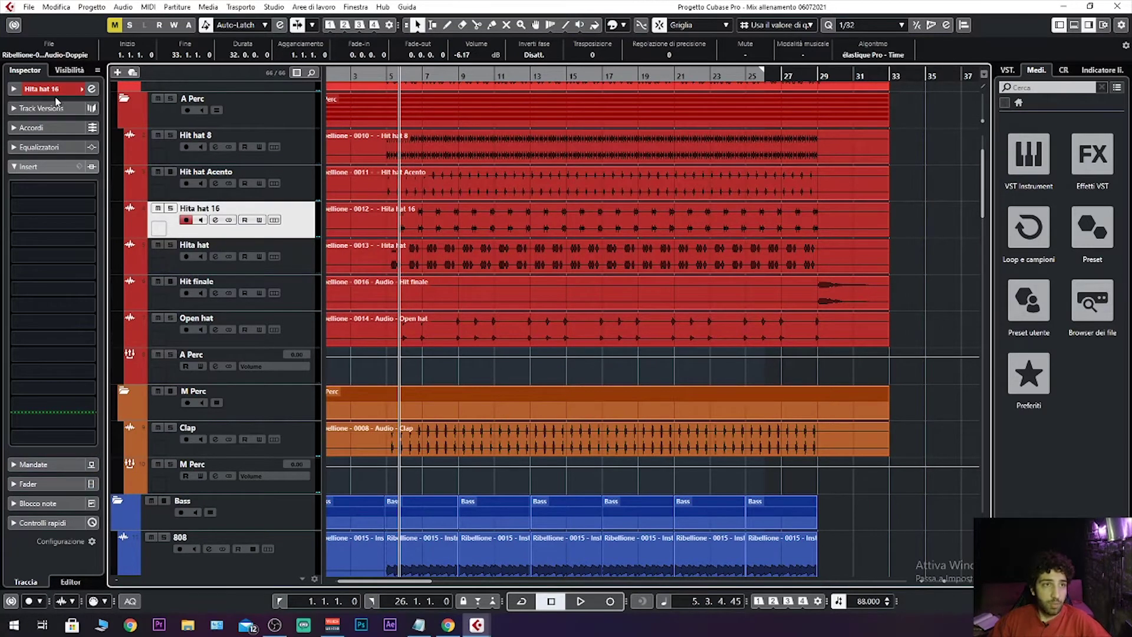
{"action": "left_click", "coordinate": [53, 89]}
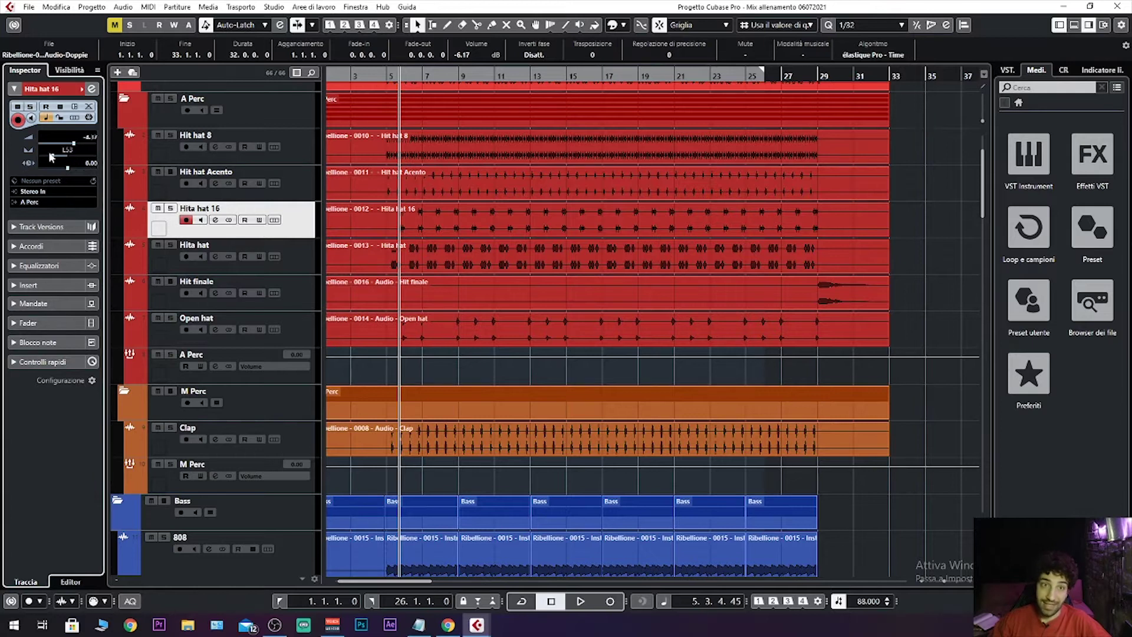
{"action": "left_click", "coordinate": [305, 265]}
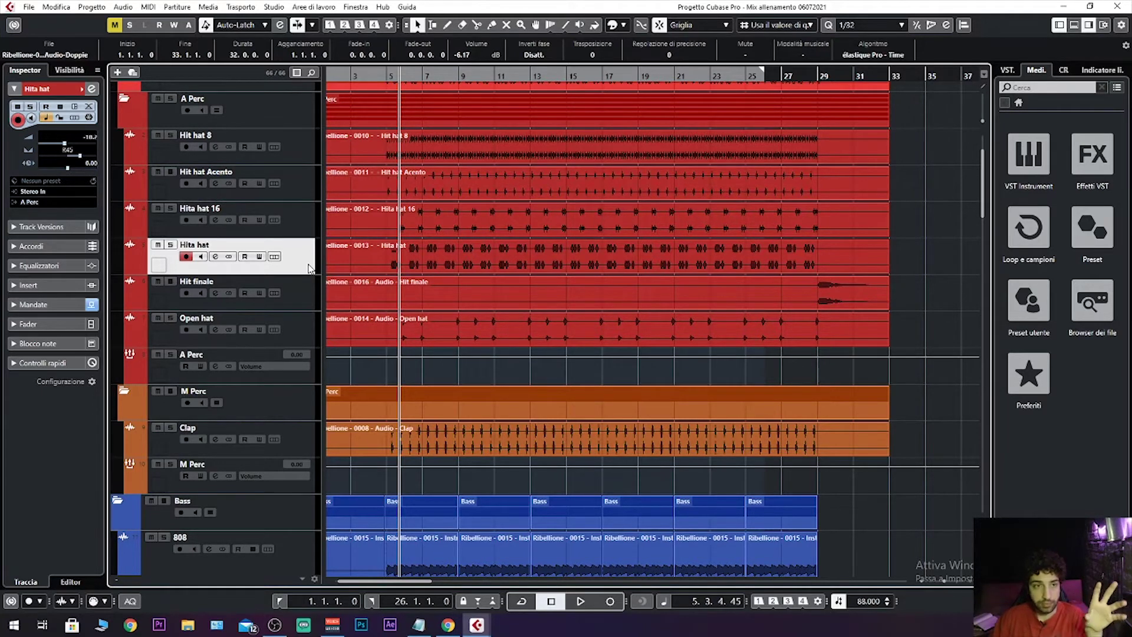
{"action": "left_click", "coordinate": [310, 306]}
{"action": "left_click", "coordinate": [306, 258]}
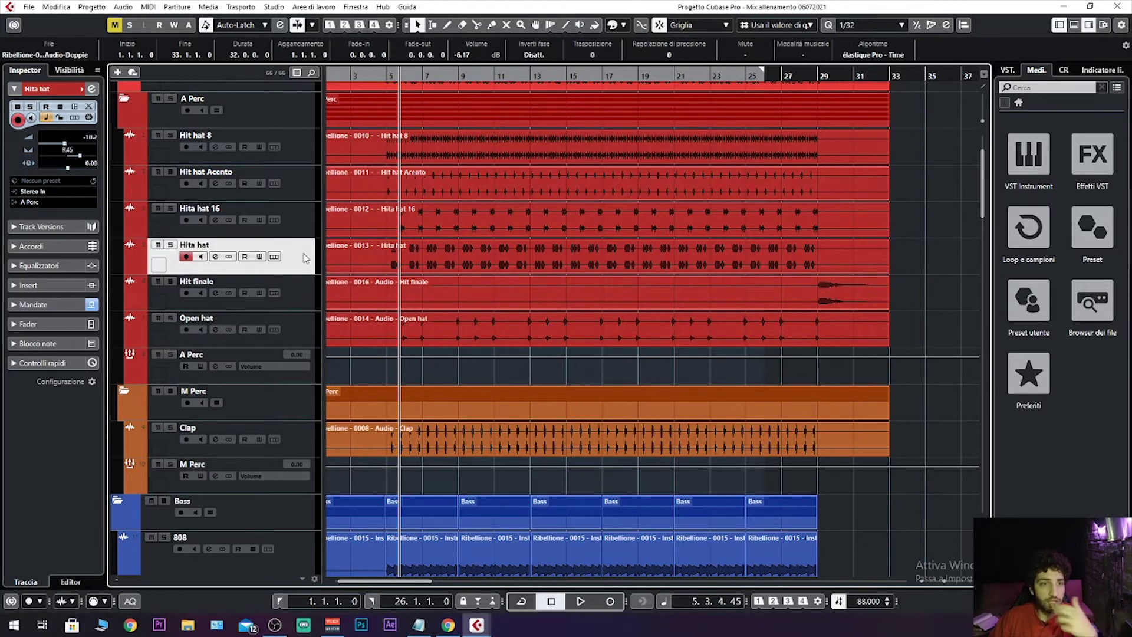
{"action": "left_click", "coordinate": [304, 230]}
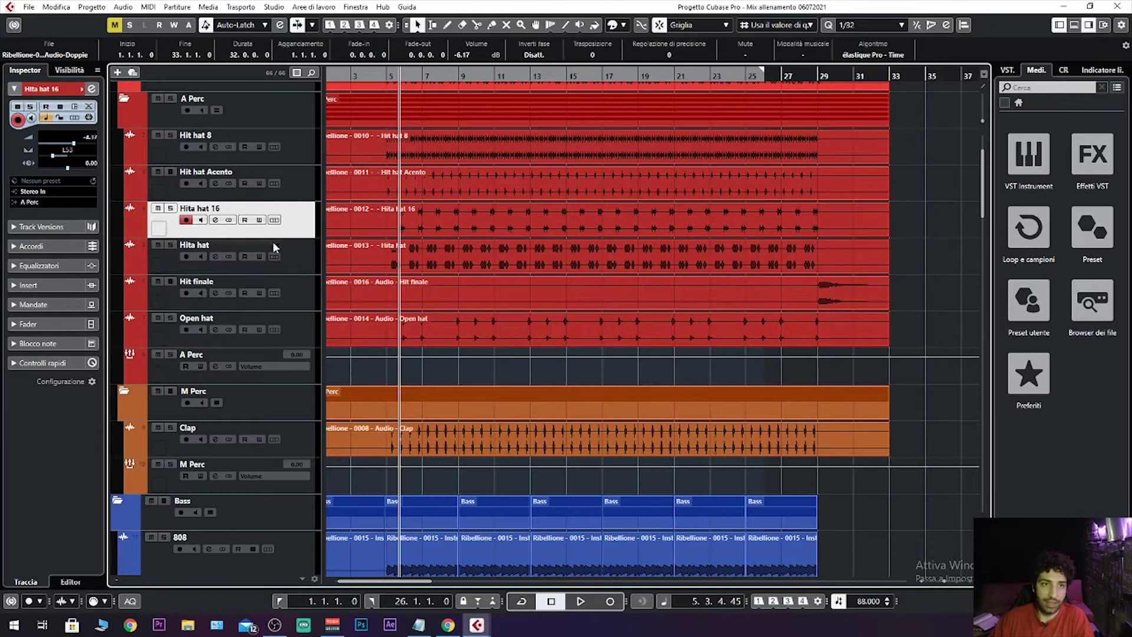
{"action": "left_click", "coordinate": [307, 263]}
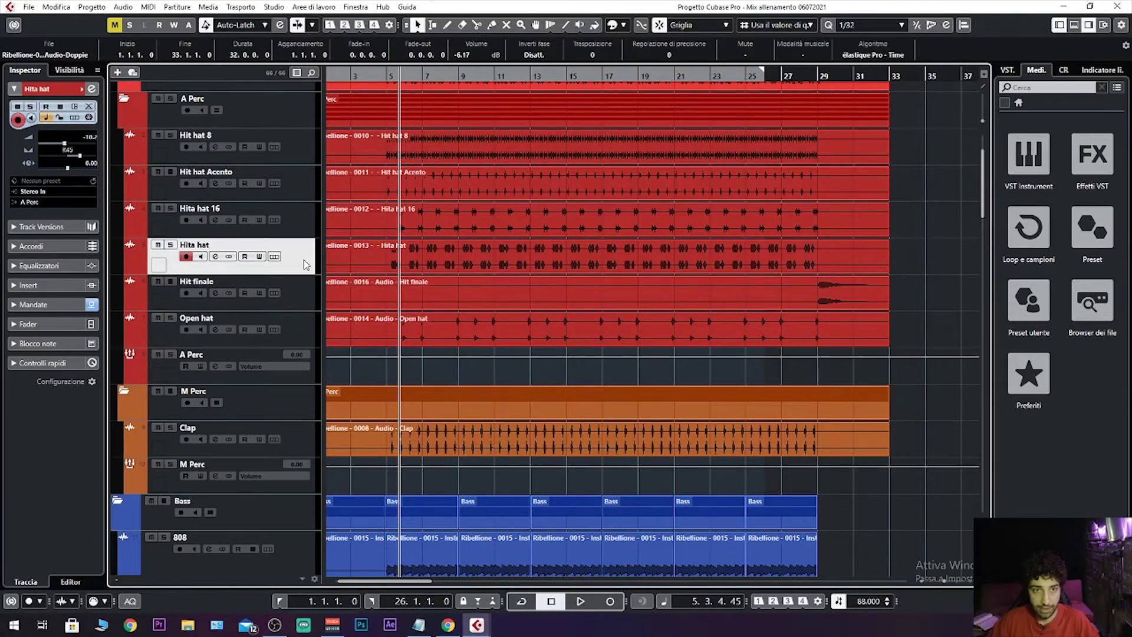
- Check the volume and pan settings of the Hit finale and Open hat tracks
{"action": "left_click", "coordinate": [279, 295]}
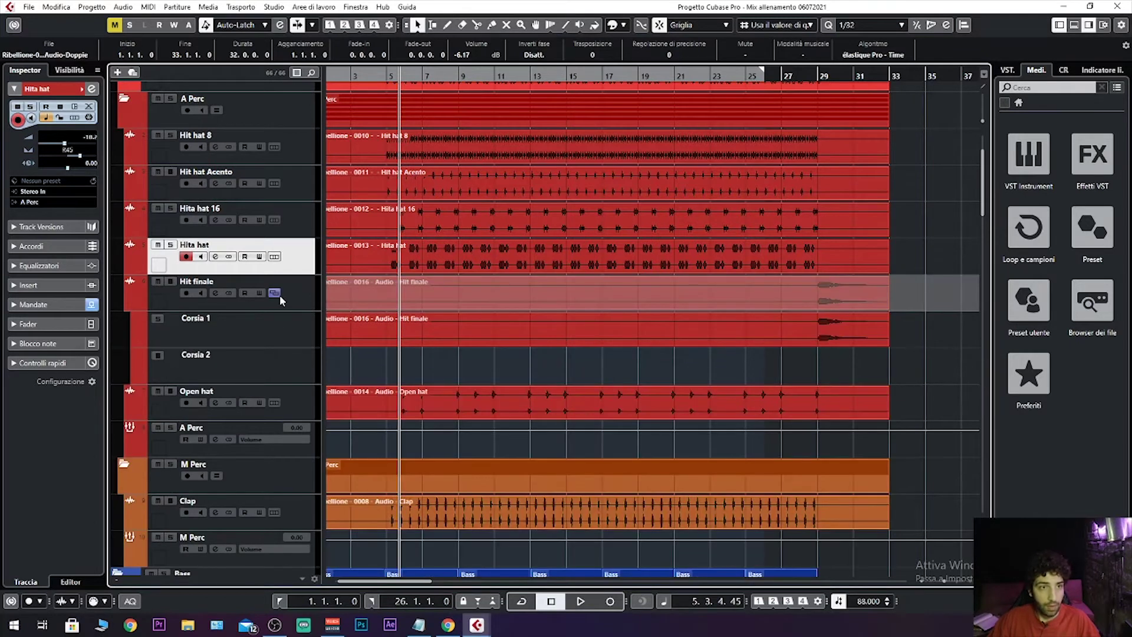
{"action": "left_click", "coordinate": [279, 295]}
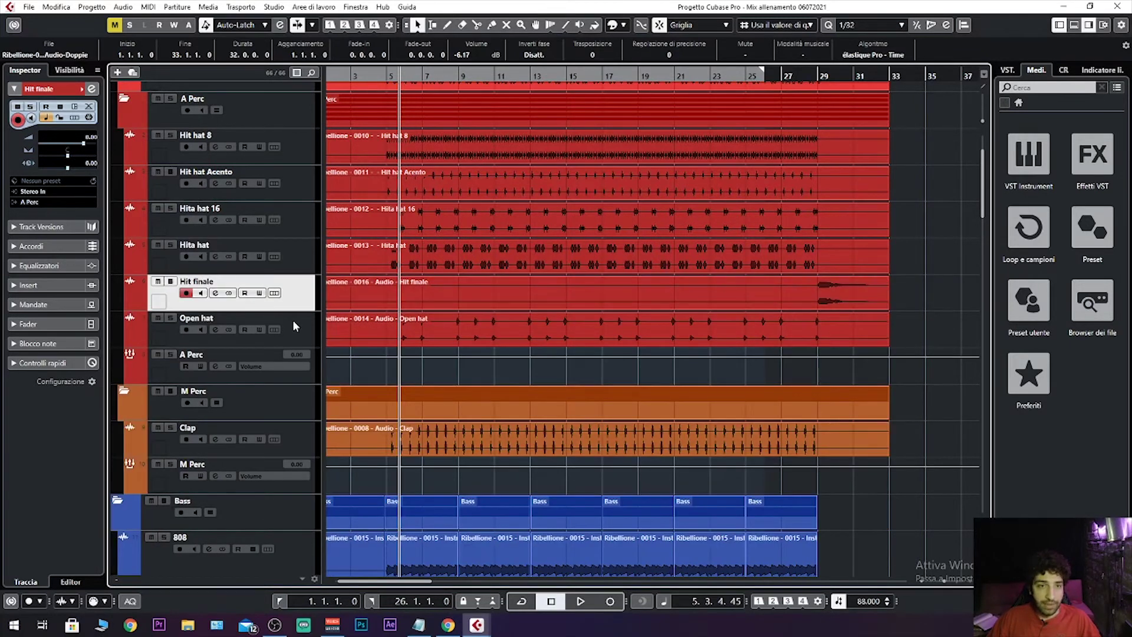
{"action": "left_click", "coordinate": [293, 321]}
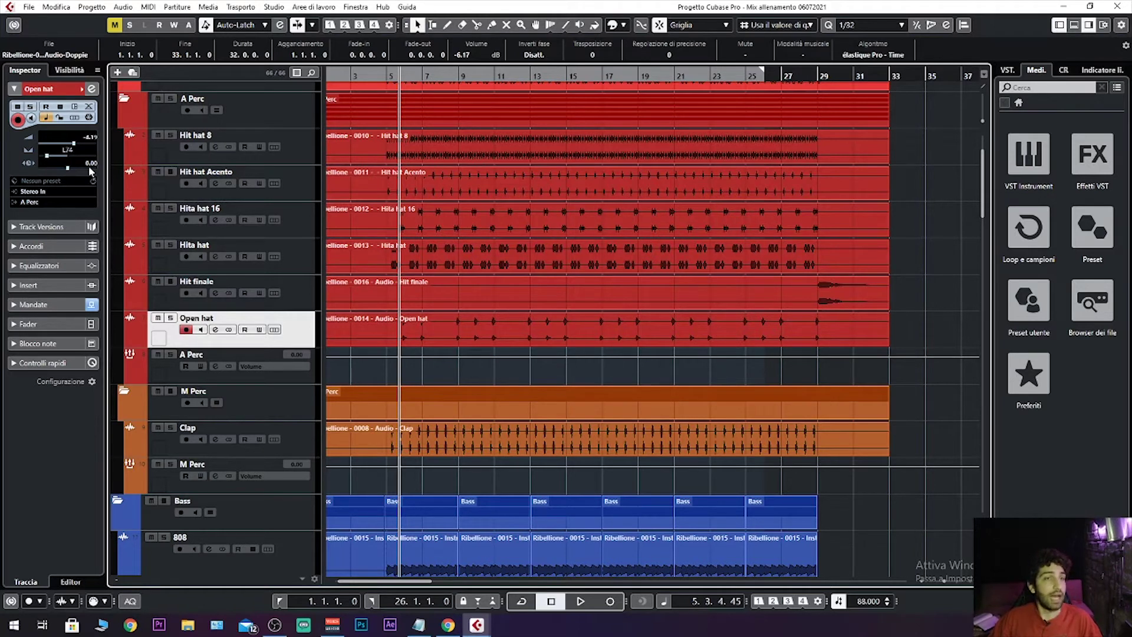
- Listen to the A Perc group in solo to judge the hi-hat panning, and unsolo it again
{"action": "left_click", "coordinate": [171, 356]}
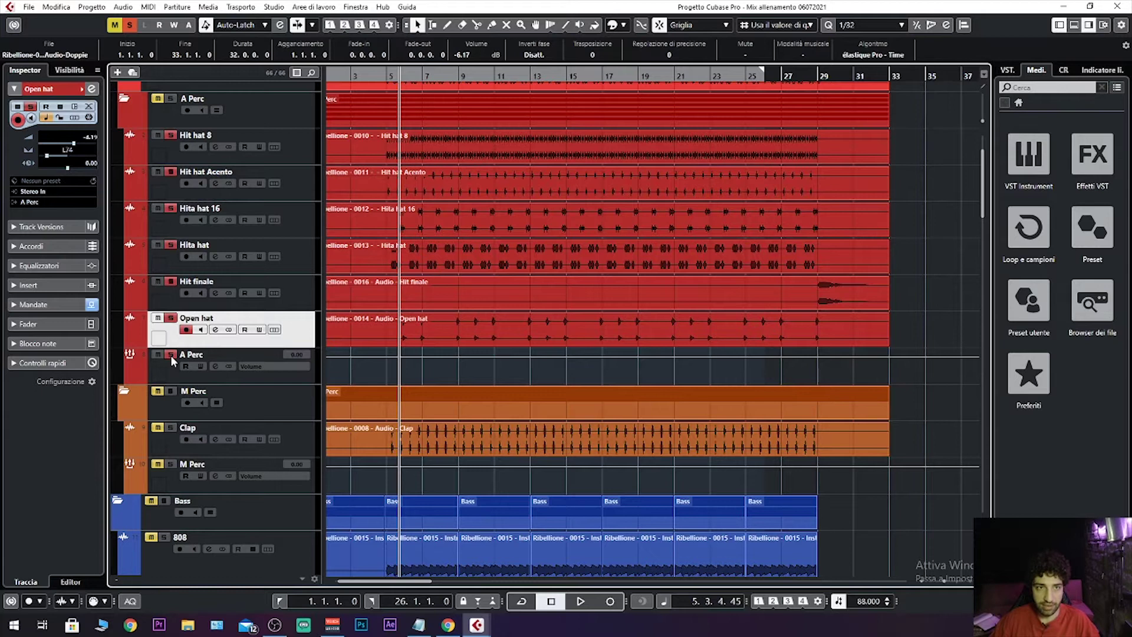
{"action": "key", "text": "space"}
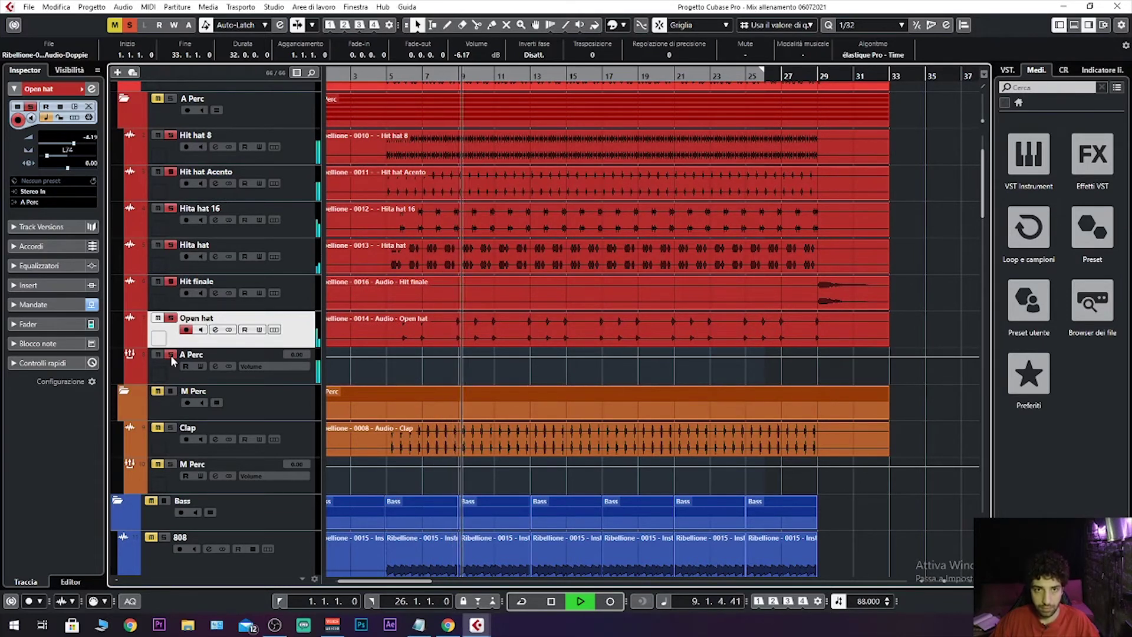
{"action": "left_click", "coordinate": [171, 355]}
{"action": "key", "text": "space"}
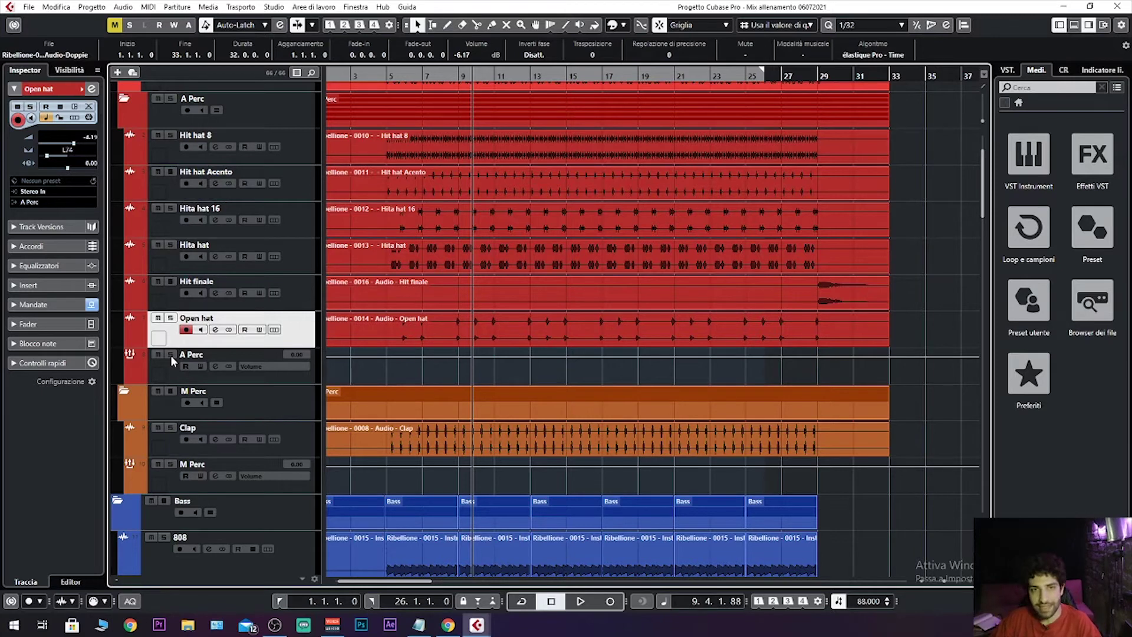
- Review the StereoDelay insert settings on the Hit hat Acento track and close the plug-in window
{"action": "left_click", "coordinate": [291, 199]}
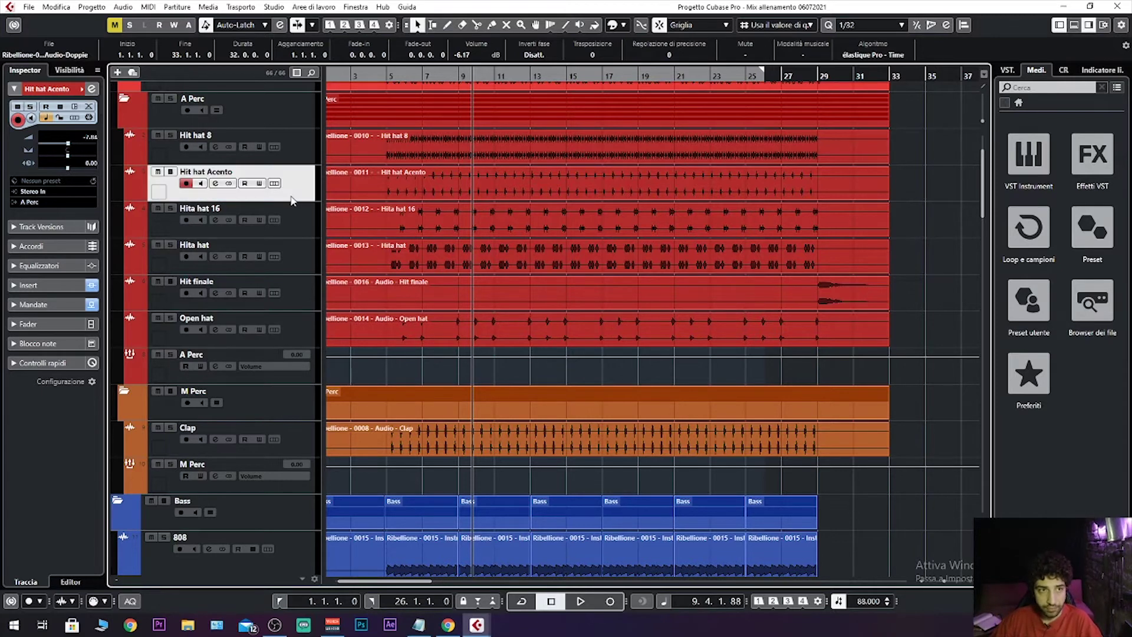
{"action": "left_click", "coordinate": [65, 278]}
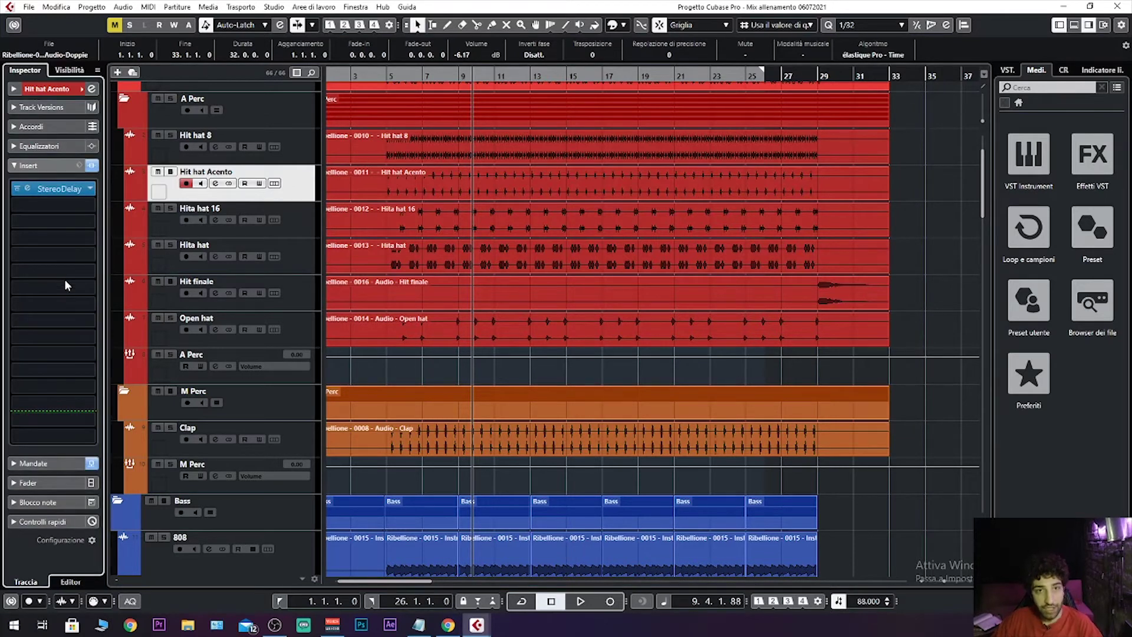
{"action": "mouse_move", "coordinate": [62, 282]}
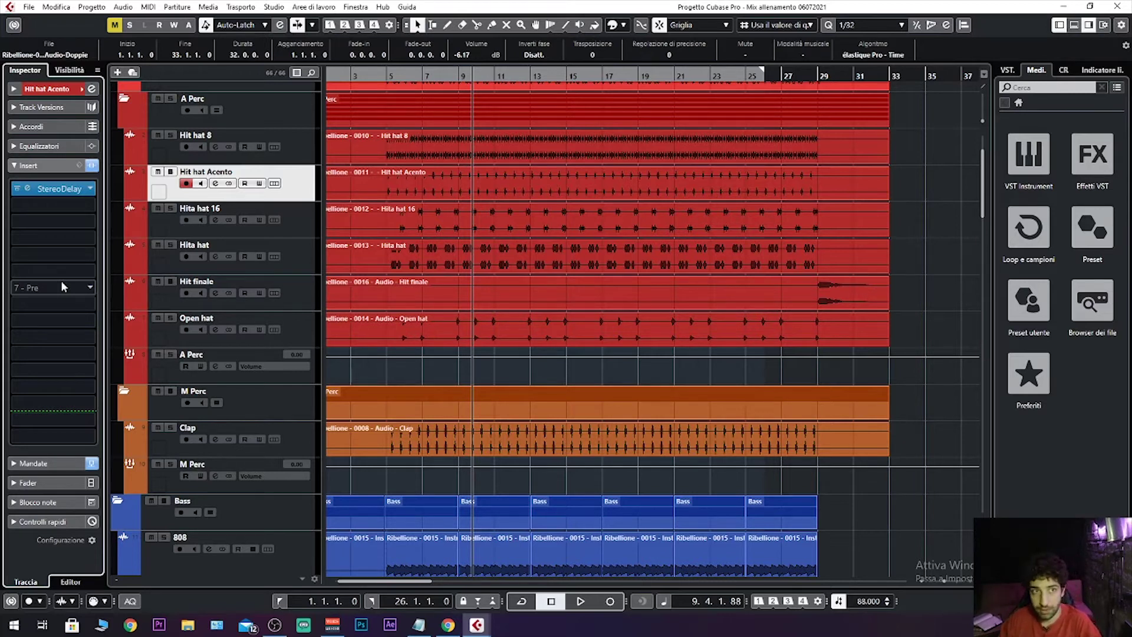
{"action": "left_click", "coordinate": [58, 191]}
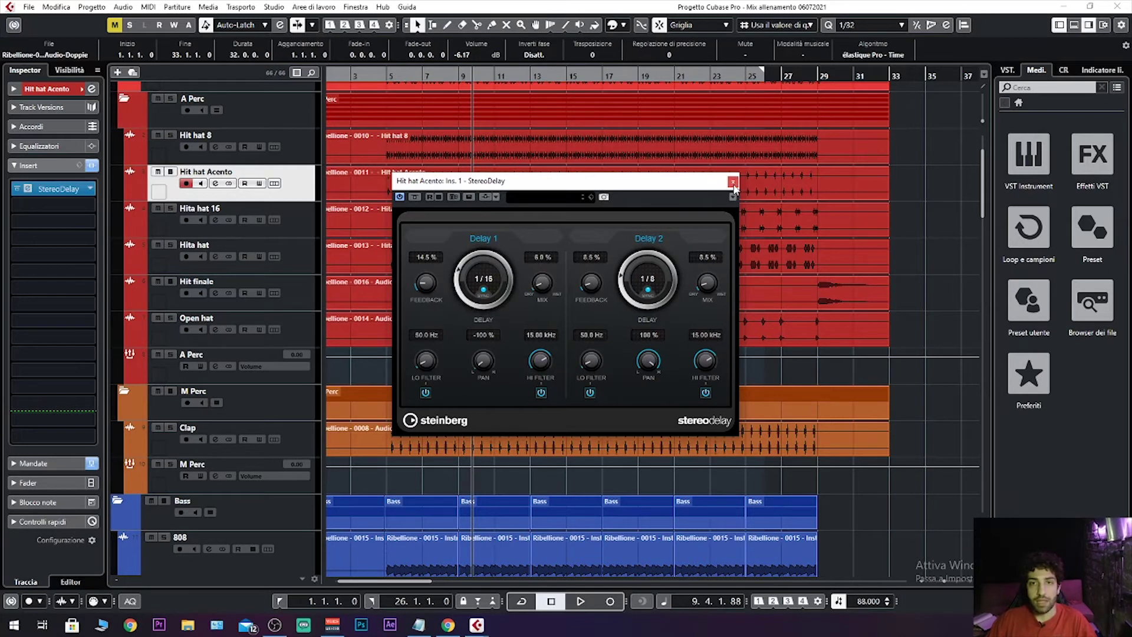
{"action": "left_click", "coordinate": [733, 182]}
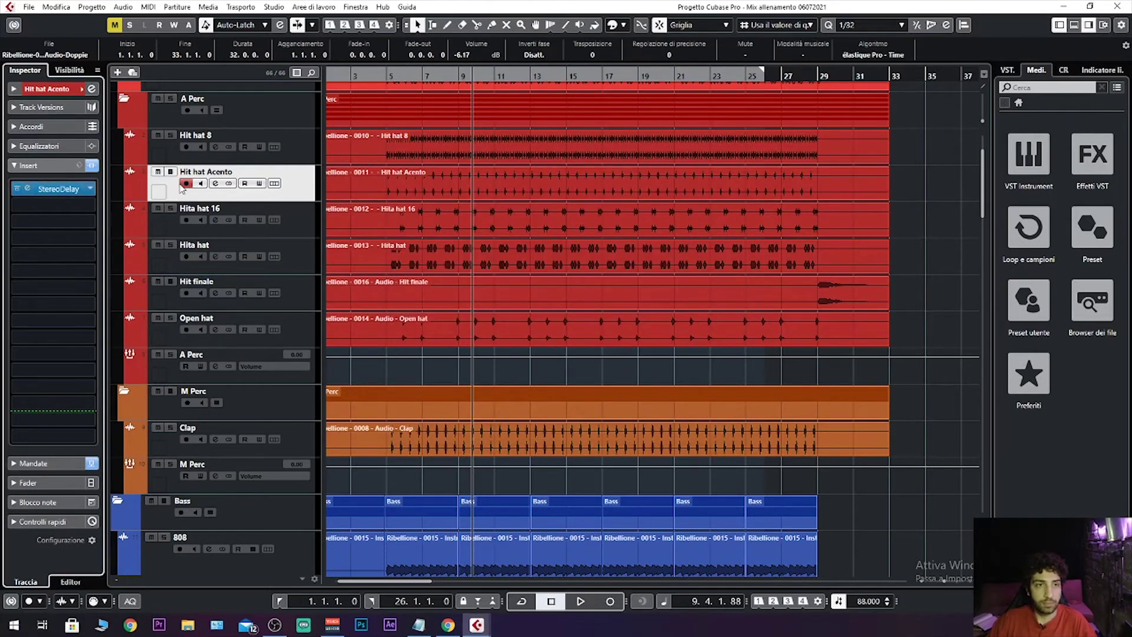
- Solo the Hit hat Acento track and play it to hear its stereo delay
{"action": "left_click", "coordinate": [172, 172]}
{"action": "key", "text": "space"}
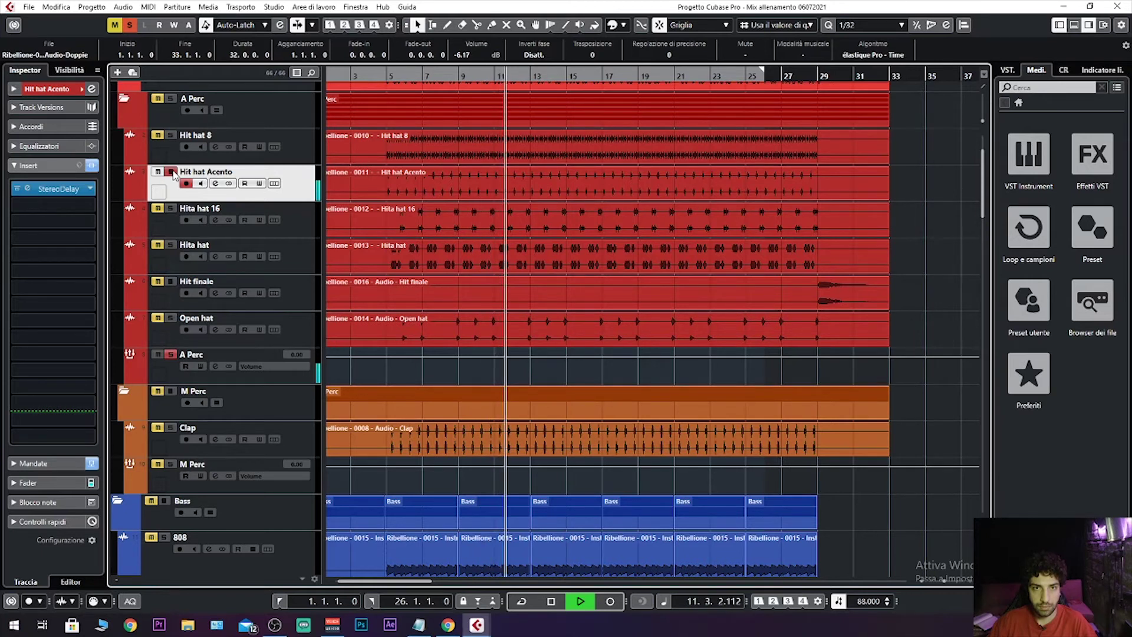
{"action": "key", "text": "space"}
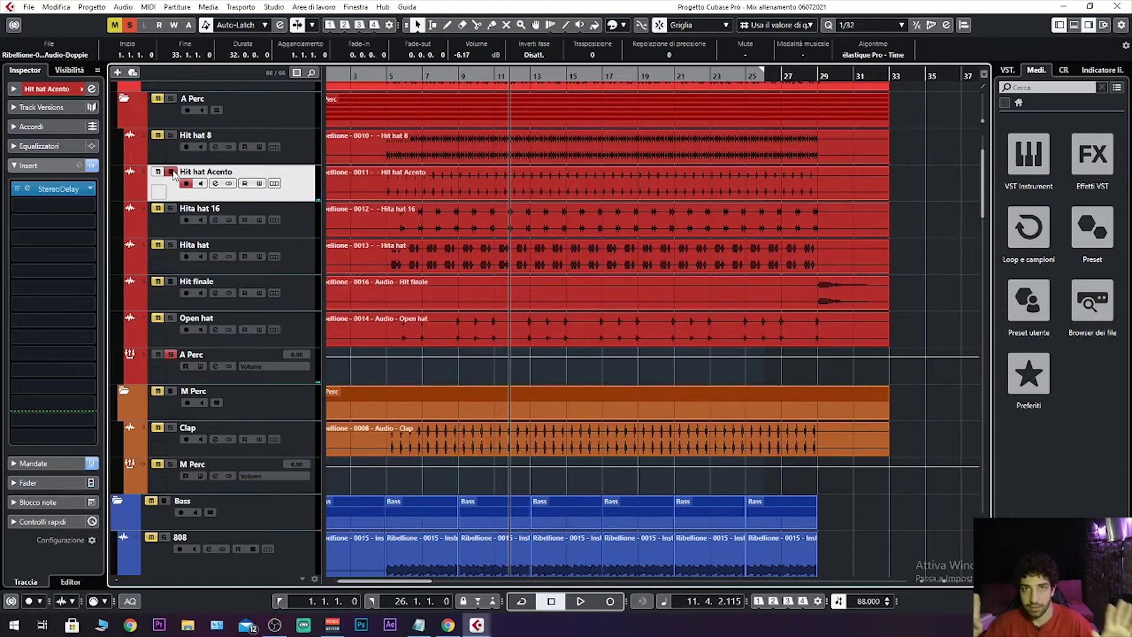
{"action": "key", "text": "space"}
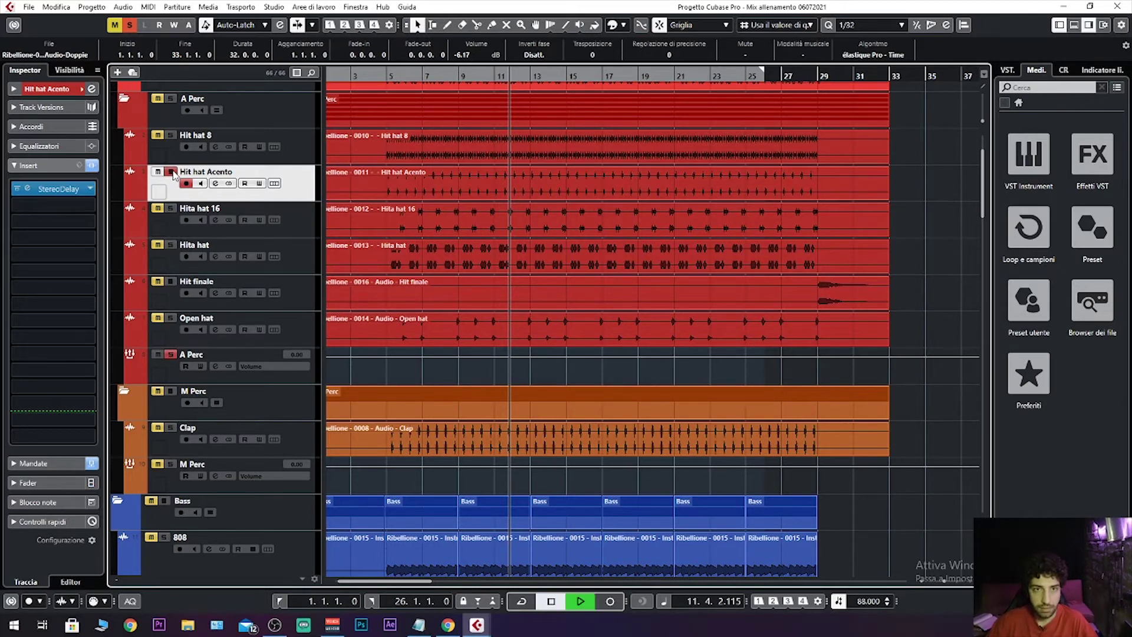
- Stop the playback of the Hit hat Acento track and clear every active solo in the project
{"action": "key", "text": "space"}
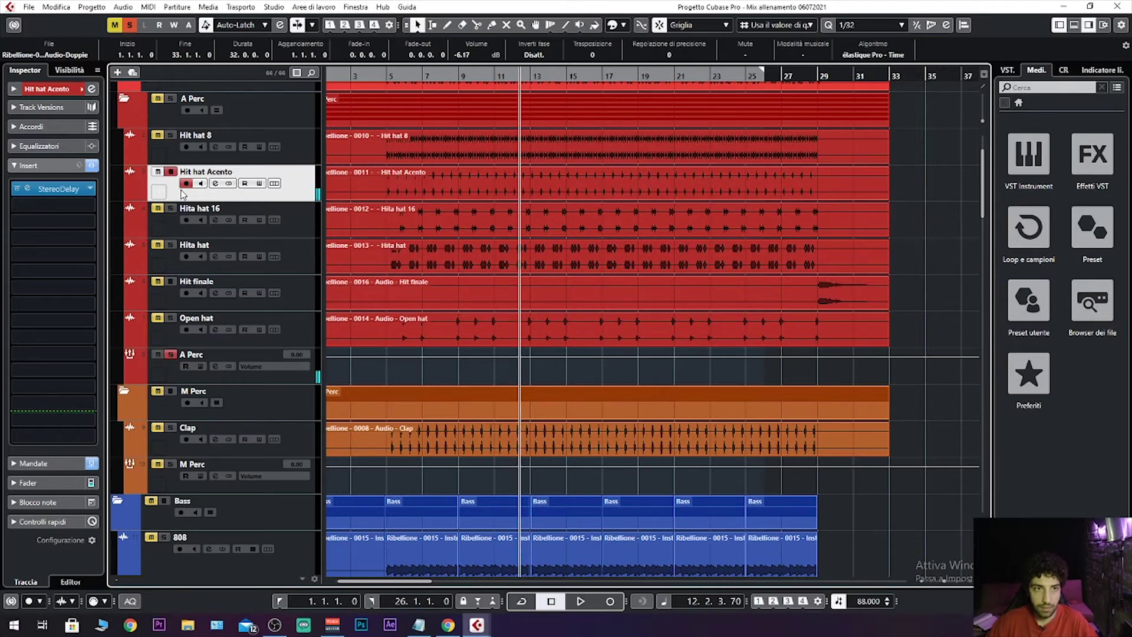
{"action": "left_click", "coordinate": [171, 354]}
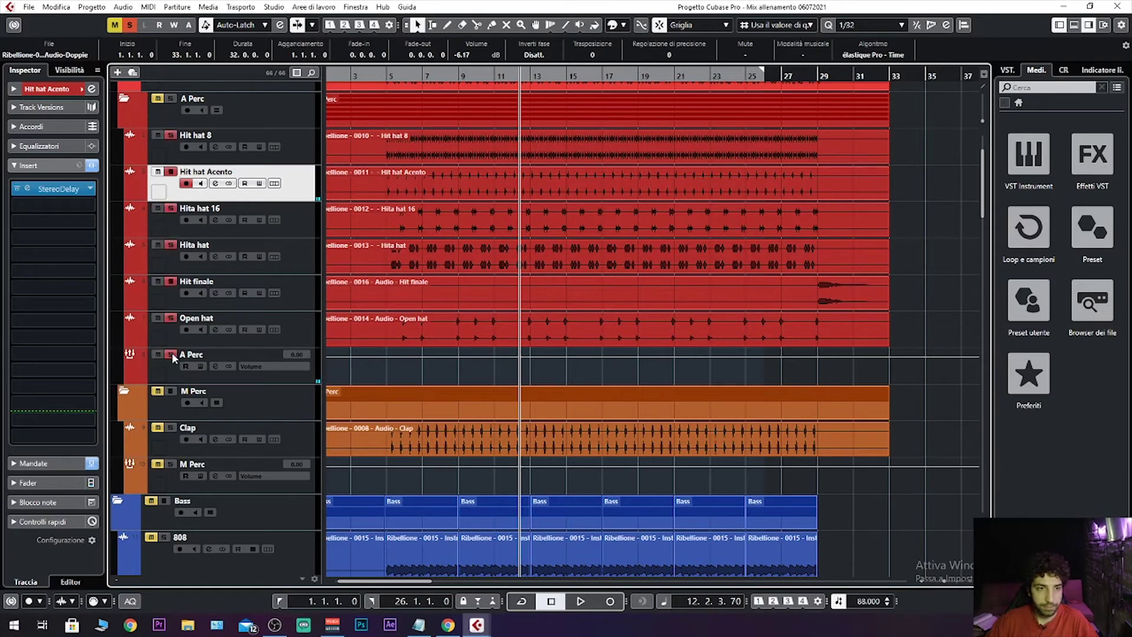
{"action": "left_click", "coordinate": [130, 25]}
{"action": "left_click", "coordinate": [512, 159]}
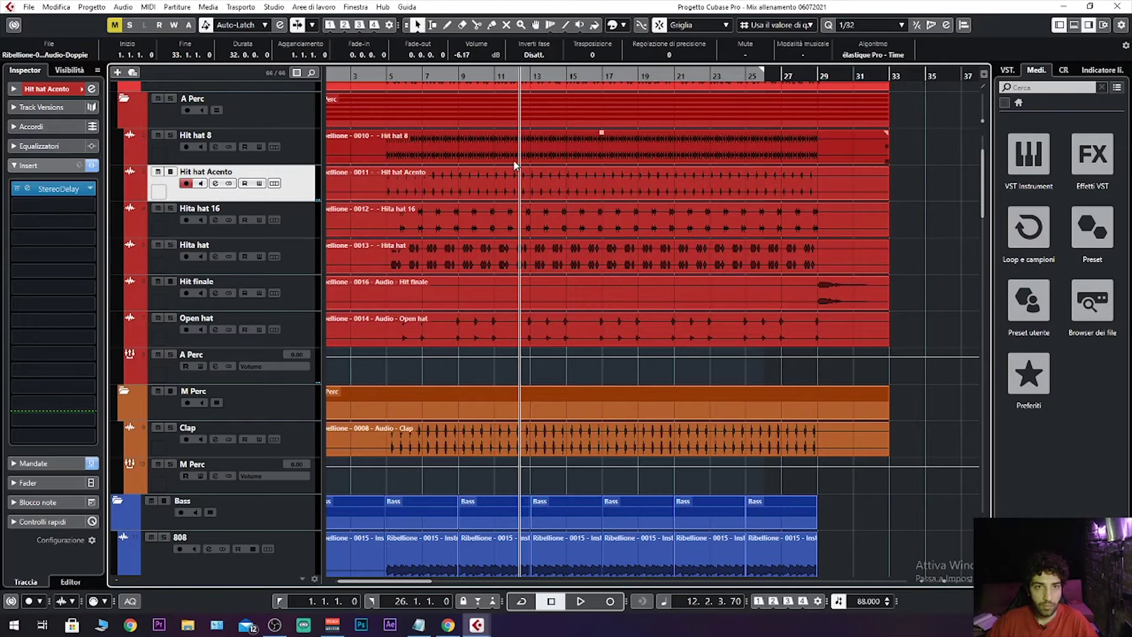
- Solo the A Perc group and play it from bar 5 to hear all the hi-hat tracks together
{"action": "left_click_drag", "start_coordinate": [390, 73], "coordinate": [387, 78]}
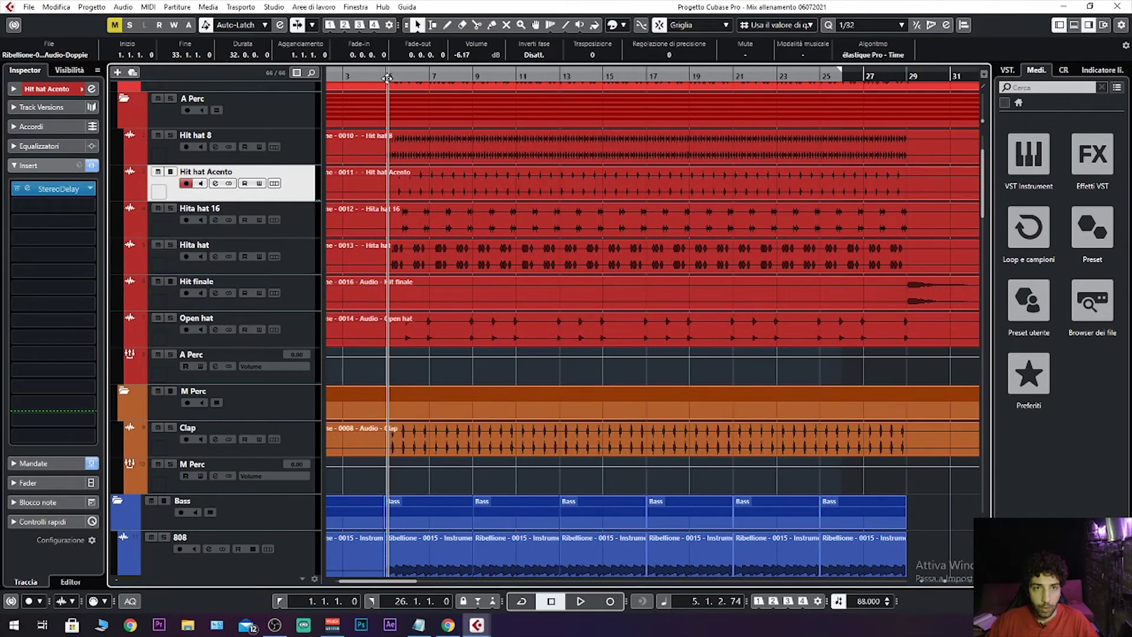
{"action": "left_click", "coordinate": [171, 355]}
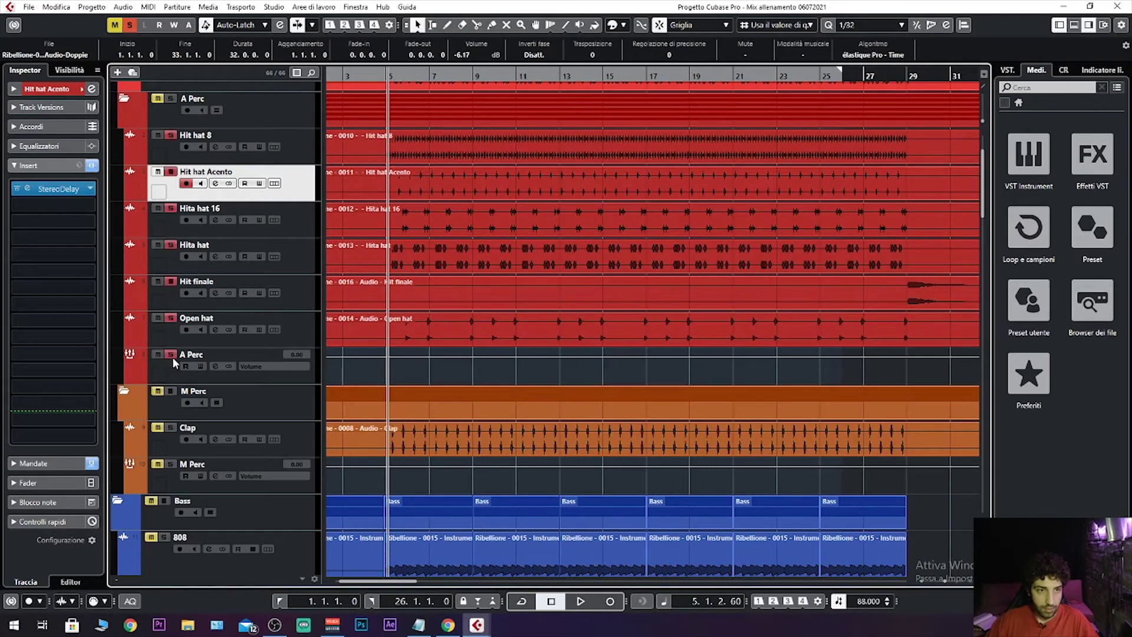
{"action": "key", "text": "space"}
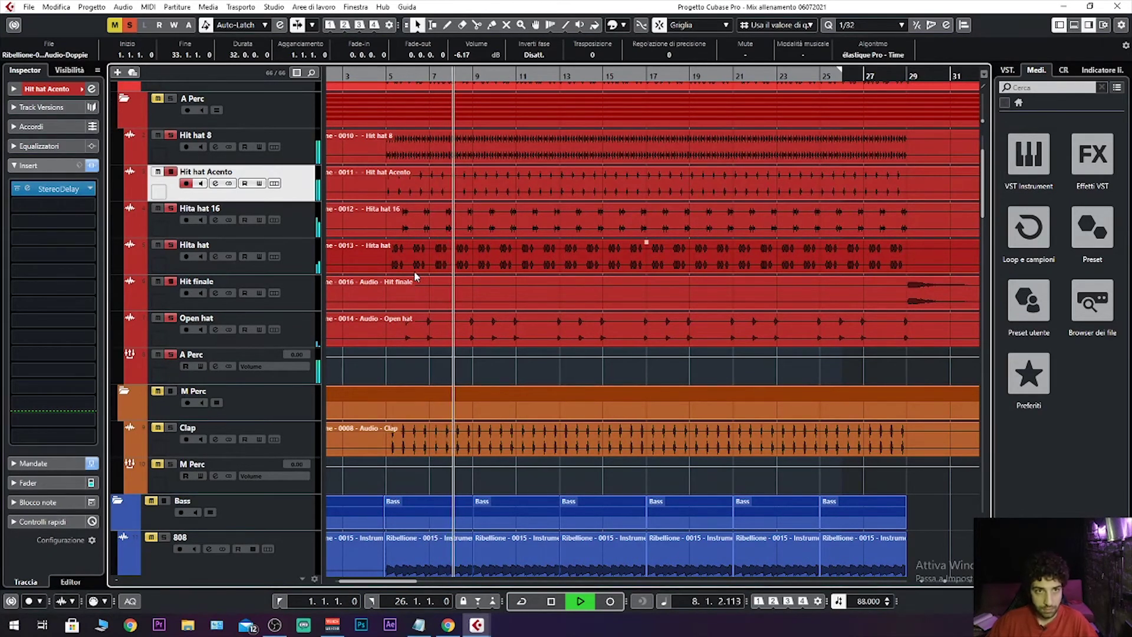
{"action": "key", "text": "space"}
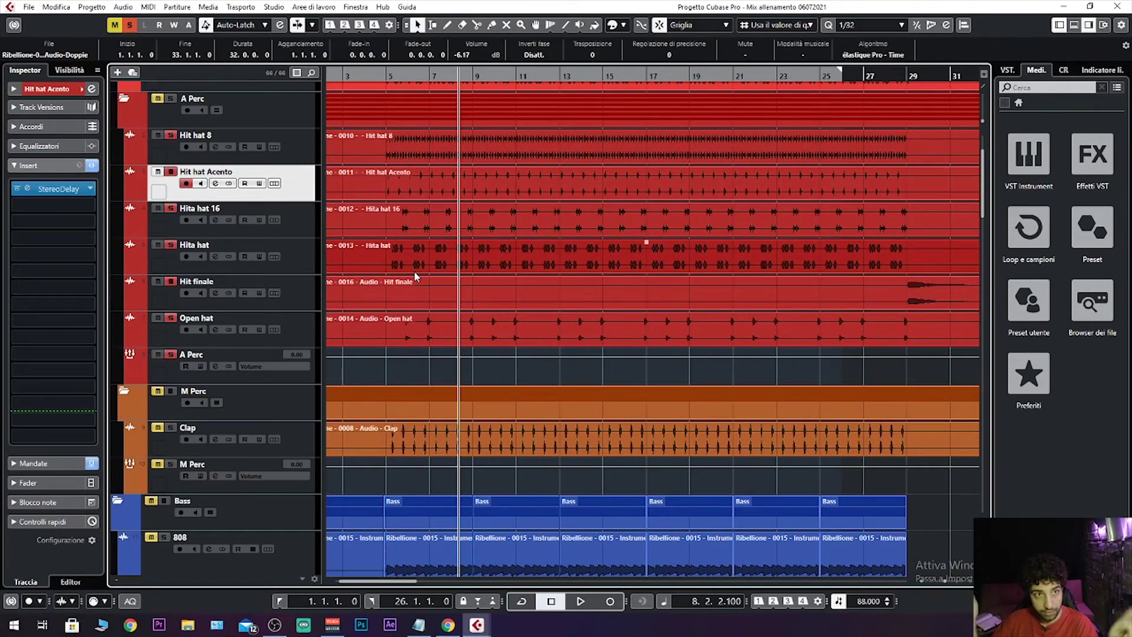
- Listen briefly to the hi-hat tracks together with the Clap track in solo
{"action": "scroll", "coordinate": [499, 337], "scroll_direction": "down", "scroll_amount": 10}
{"action": "scroll", "coordinate": [500, 337], "scroll_direction": "down", "scroll_amount": 15}
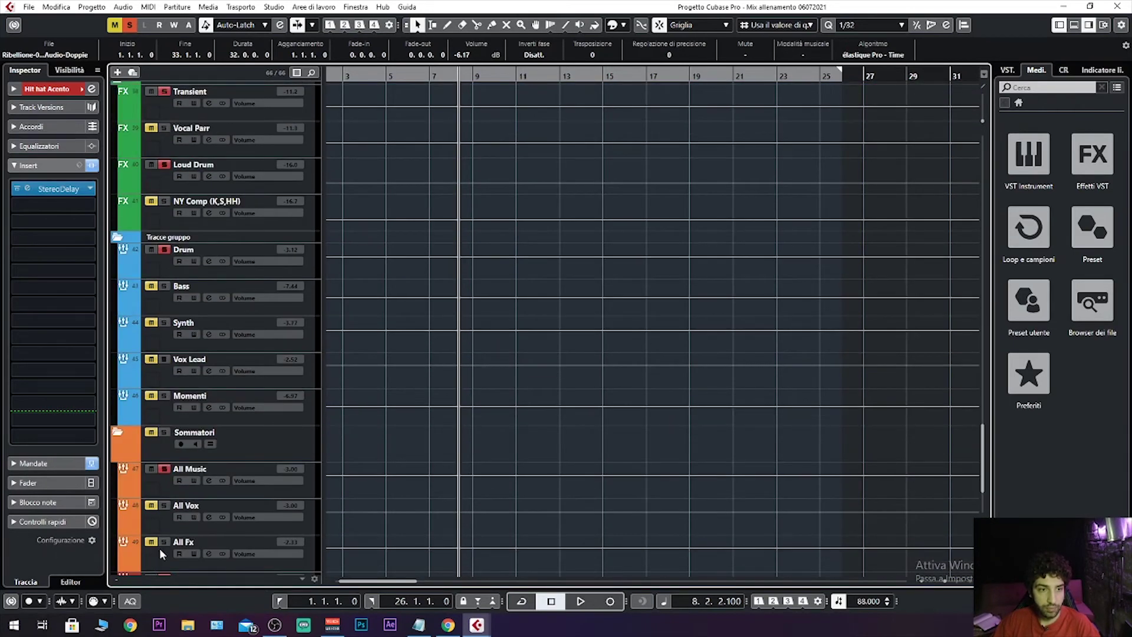
{"action": "scroll", "coordinate": [504, 454], "scroll_direction": "up", "scroll_amount": 15}
{"action": "scroll", "coordinate": [504, 459], "scroll_direction": "up", "scroll_amount": 10}
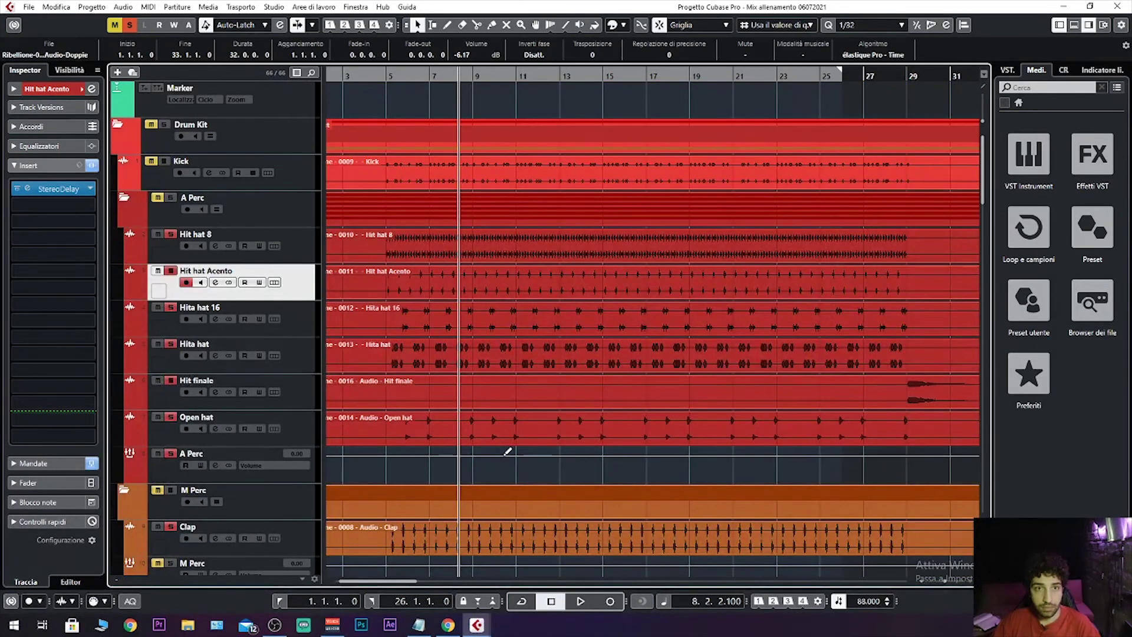
{"action": "key", "text": "space"}
{"action": "key", "text": "space"}
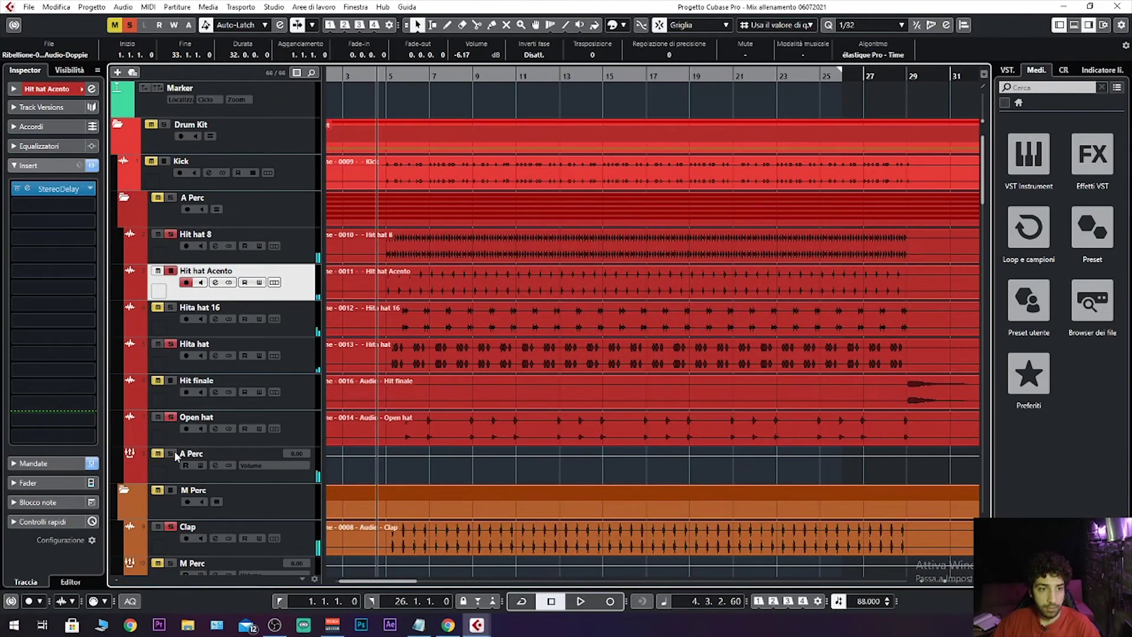
- Clear all the solos and play the full mix briefly to hear the hi-hats in context
{"action": "left_click", "coordinate": [130, 25]}
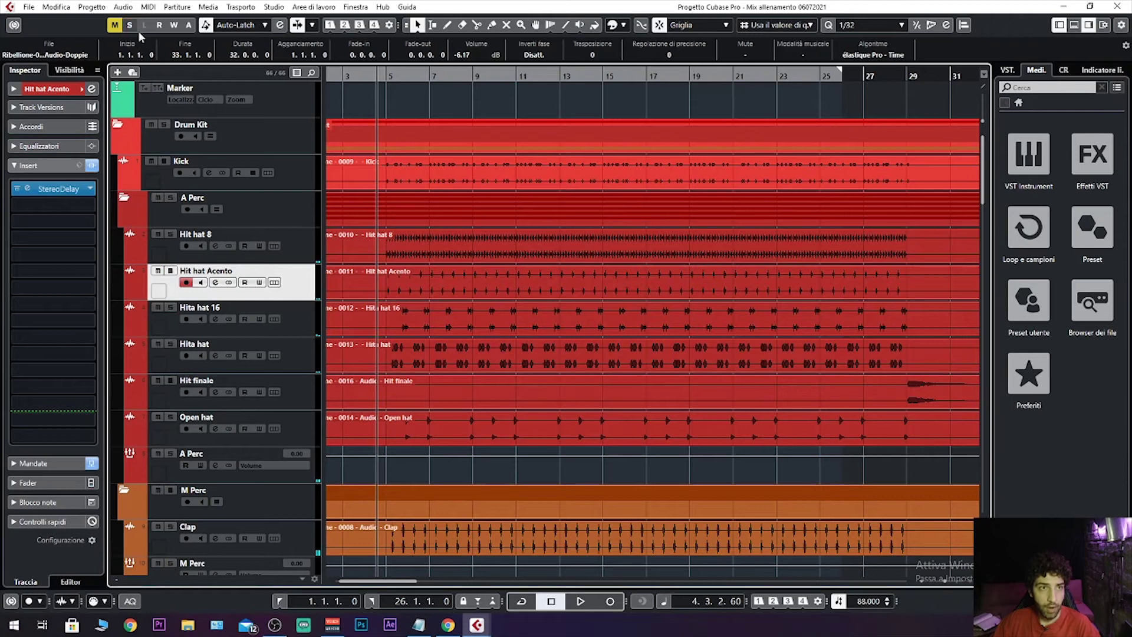
{"action": "key", "text": "space"}
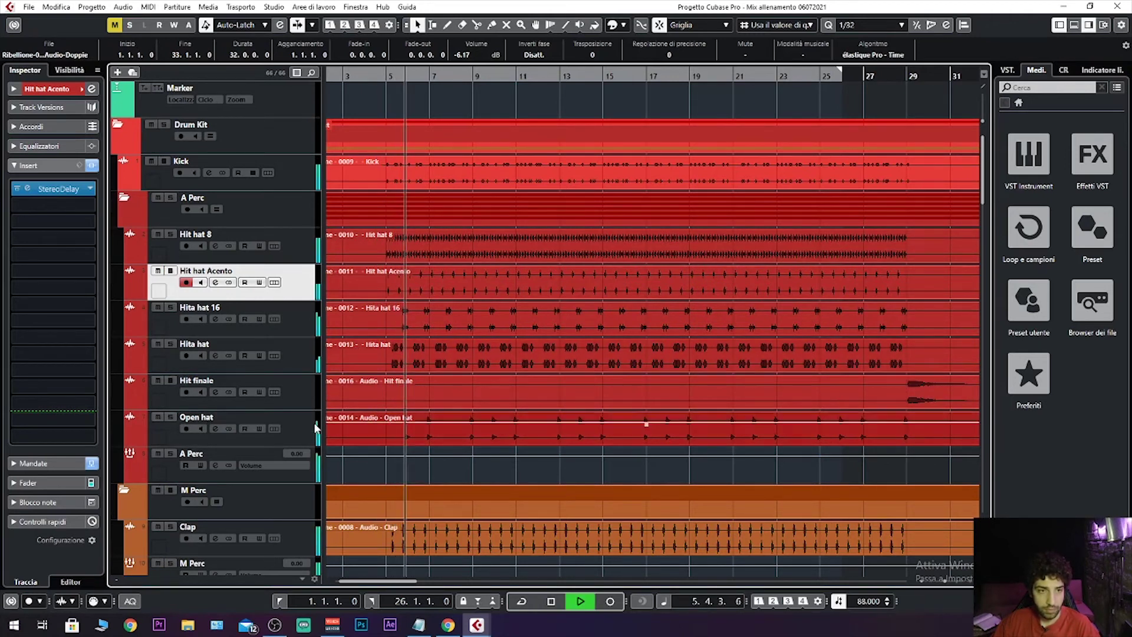
{"action": "key", "text": "space"}
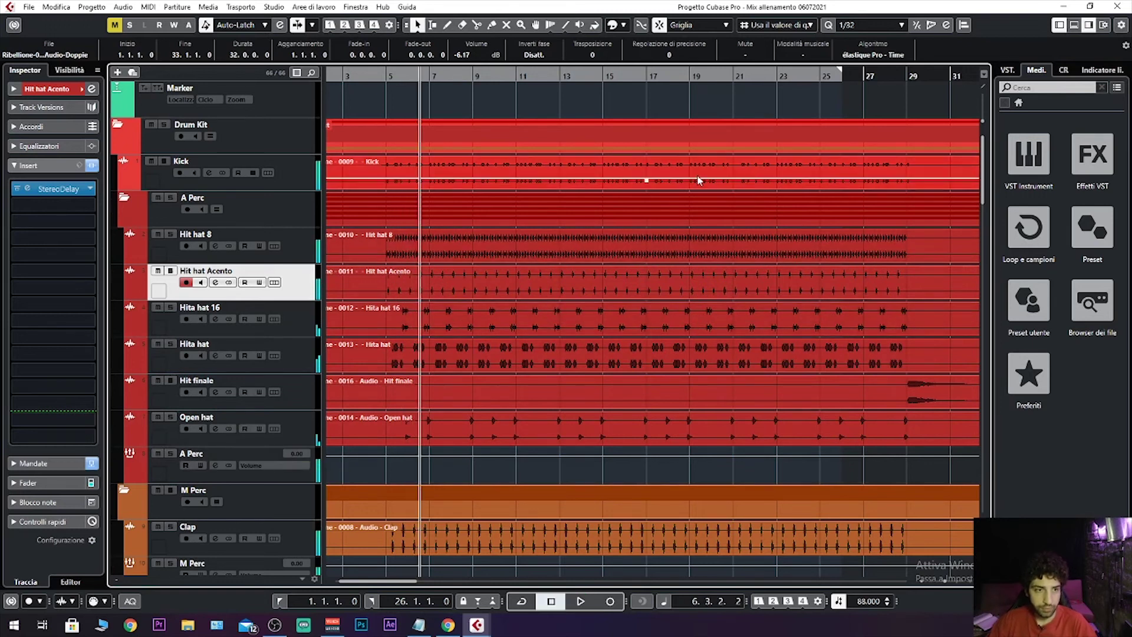
- Show the sends of the Hit hat Acento track to review its Room Hit Hat send
{"action": "left_click", "coordinate": [64, 462]}
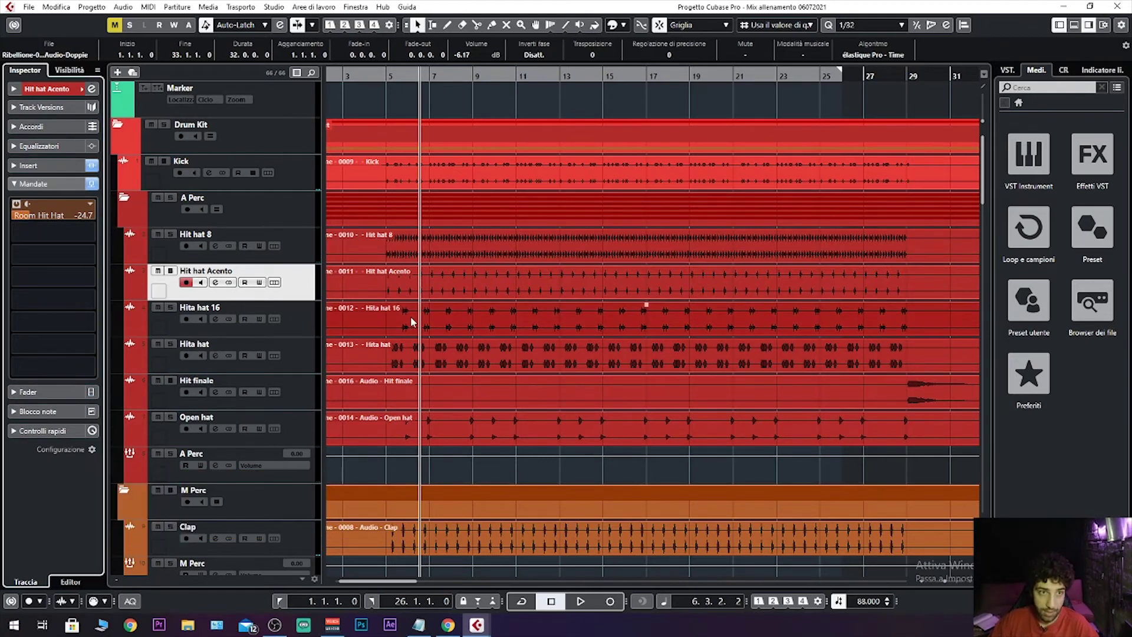
{"action": "scroll", "coordinate": [399, 311], "scroll_direction": "down", "scroll_amount": 5}
{"action": "scroll", "coordinate": [399, 311], "scroll_direction": "up", "scroll_amount": 5}
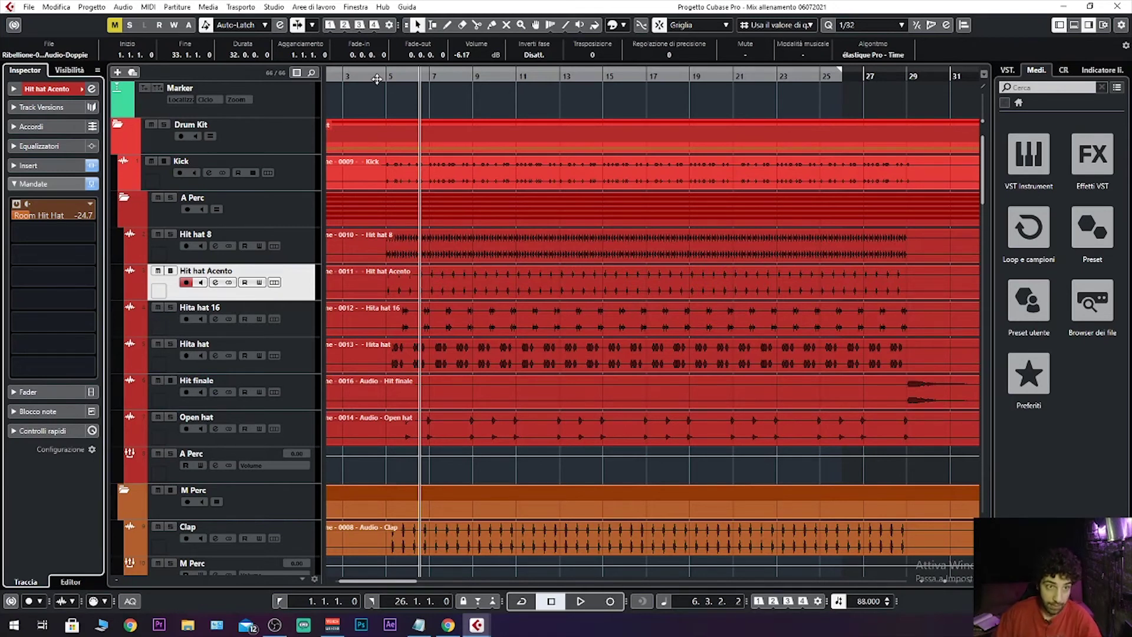
- Play the full mix from just before bar 5 to bar 9 to judge the hi-hats' width and room ambience
{"action": "left_click", "coordinate": [383, 77]}
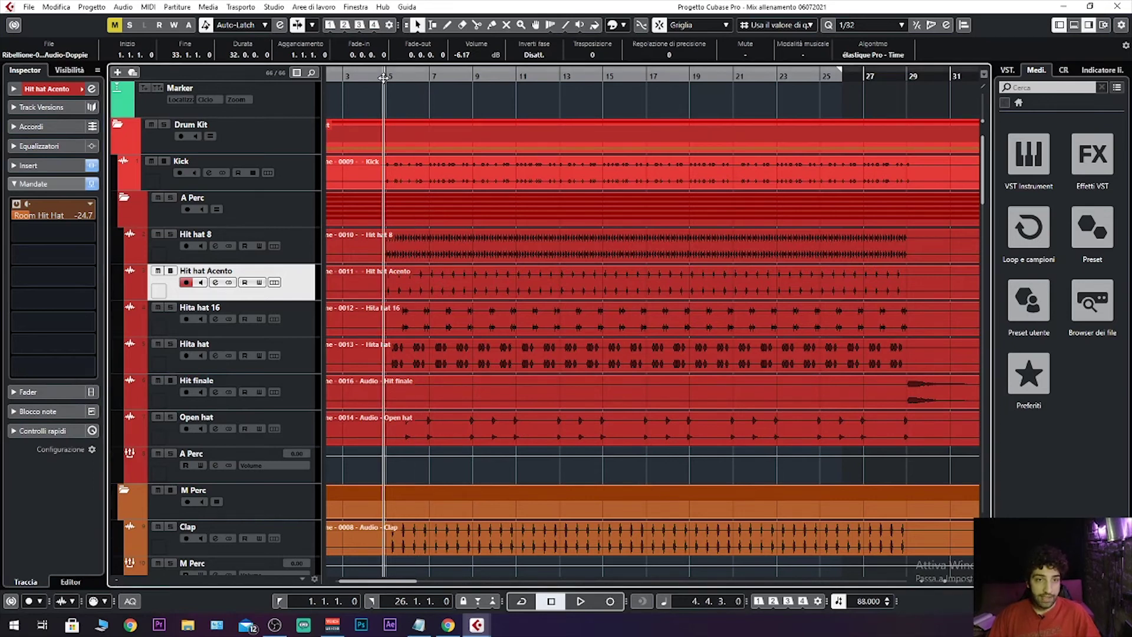
{"action": "key", "text": "space"}
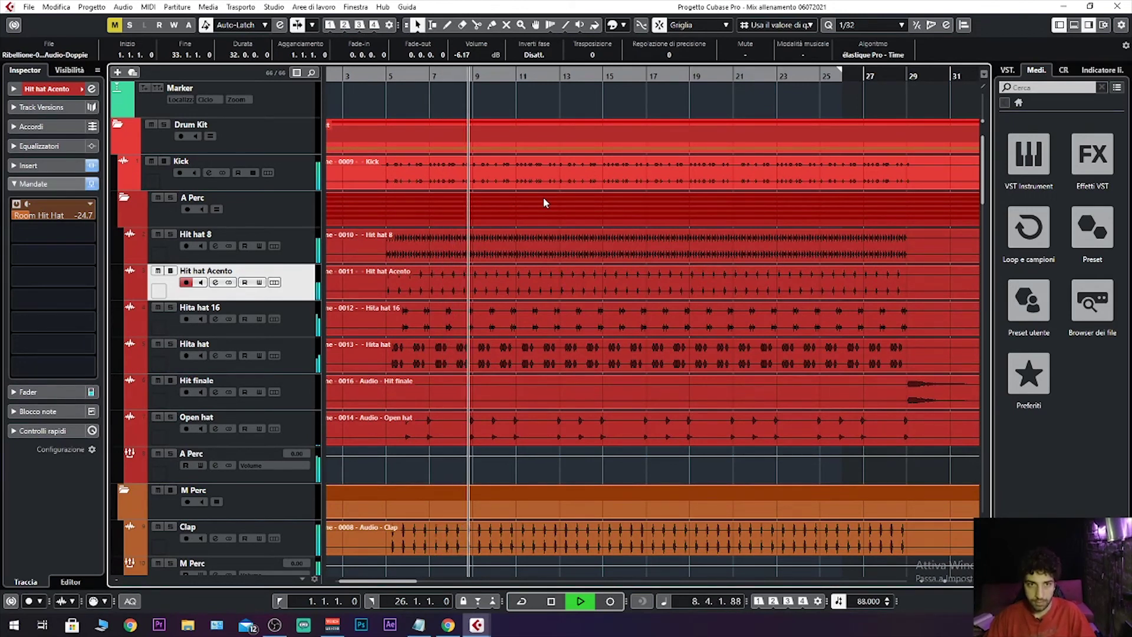
{"action": "key", "text": "space"}
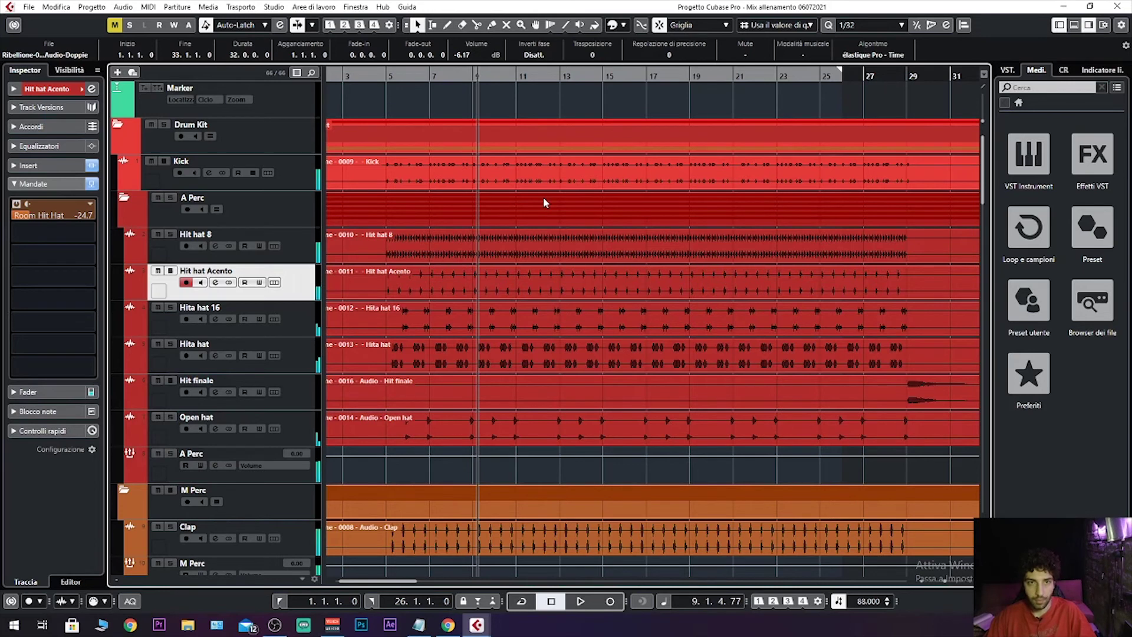